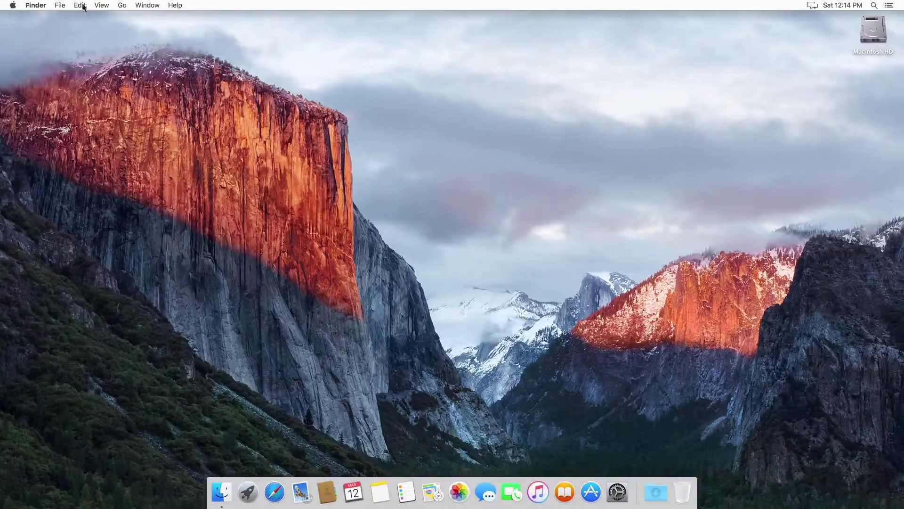
# View the Mac's system information from the Apple menu, then close it.
pyautogui.click(13, 5)
pyautogui.click(645, 150)
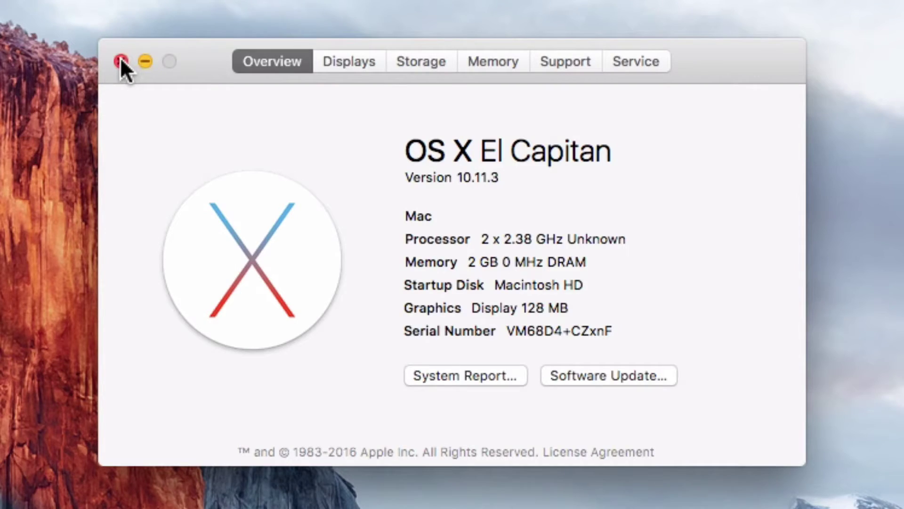
pyautogui.click(121, 60)
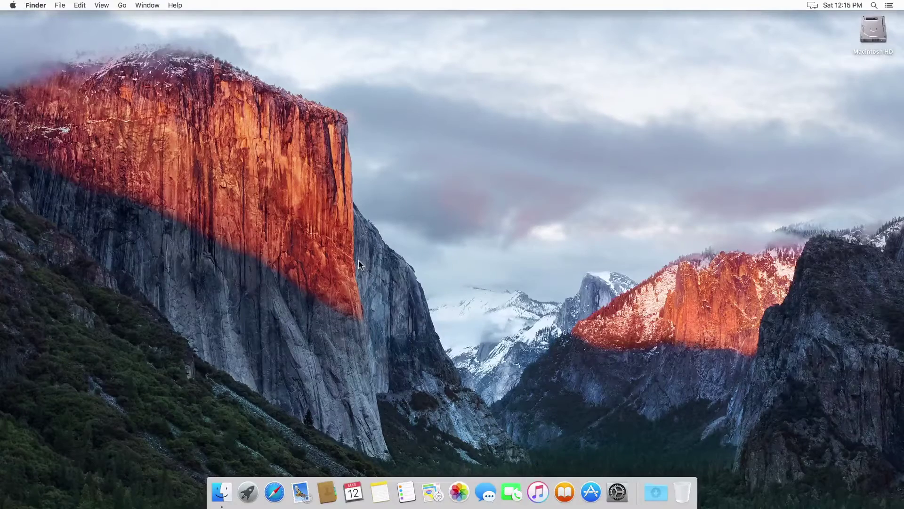
# Launch Safari, nudge its window into place, and enter gpgtools.org in the address field.
pyautogui.click(280, 502)
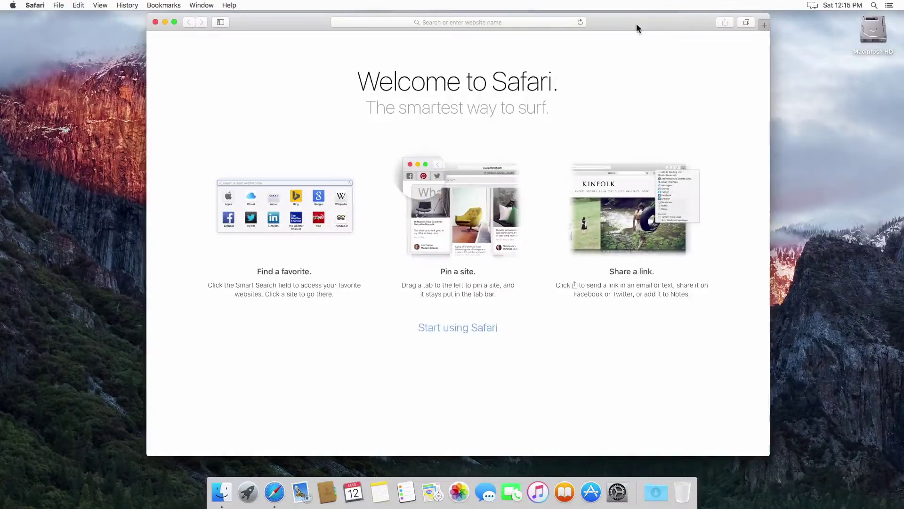
pyautogui.moveTo(637, 24); pyautogui.dragTo(632, 22)
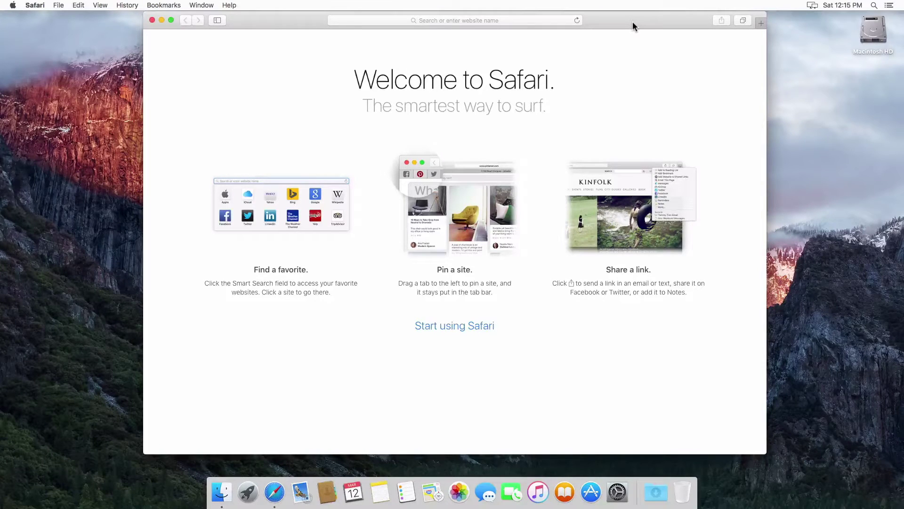
pyautogui.moveTo(633, 26); pyautogui.dragTo(632, 26)
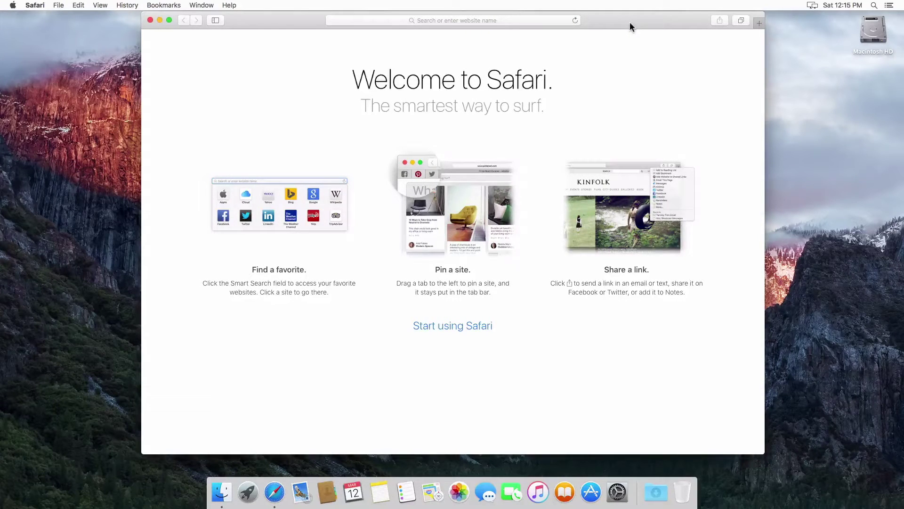
pyautogui.click(522, 21)
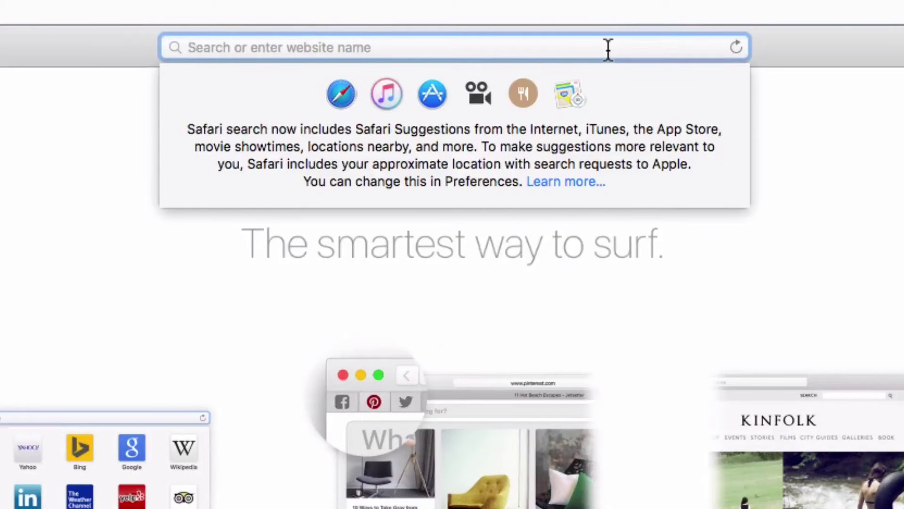
pyautogui.write('gpgtoo')
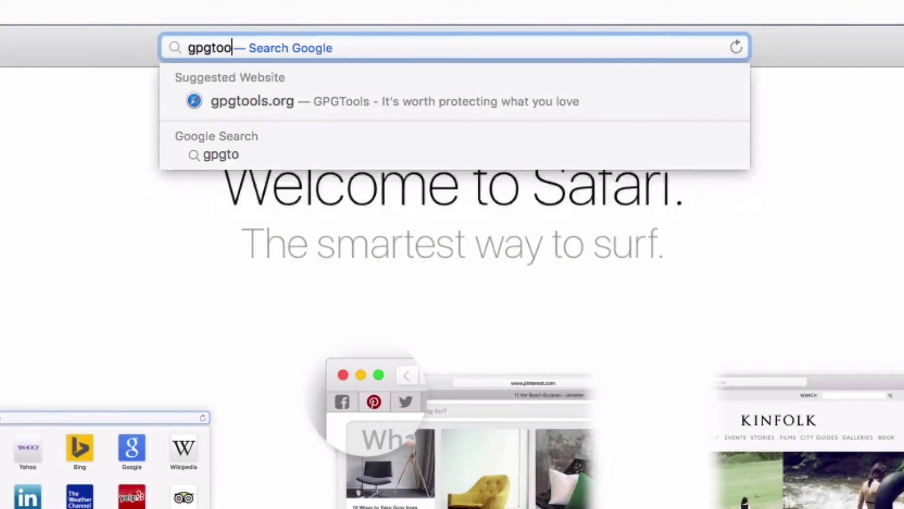
pyautogui.write('ls.org')
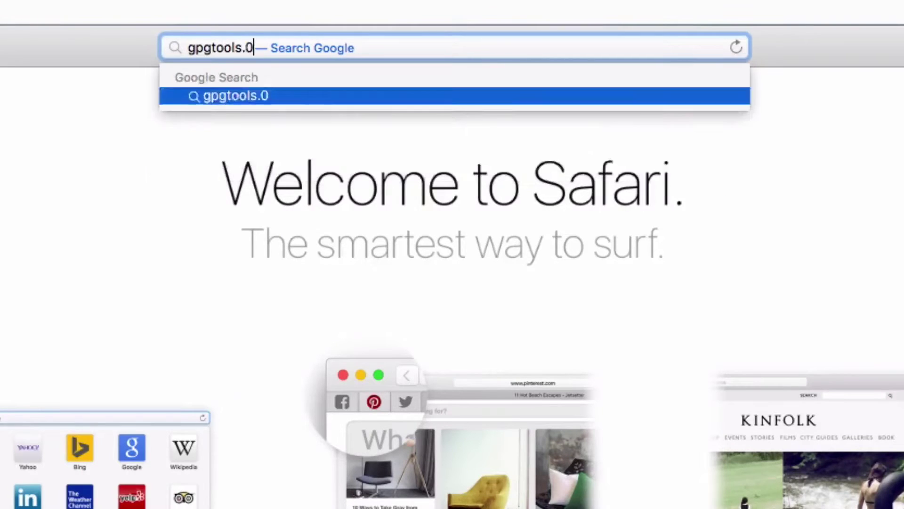
# Load gpgtools.org and select the announcement date, 24th, 2015.
pyautogui.press('Return')
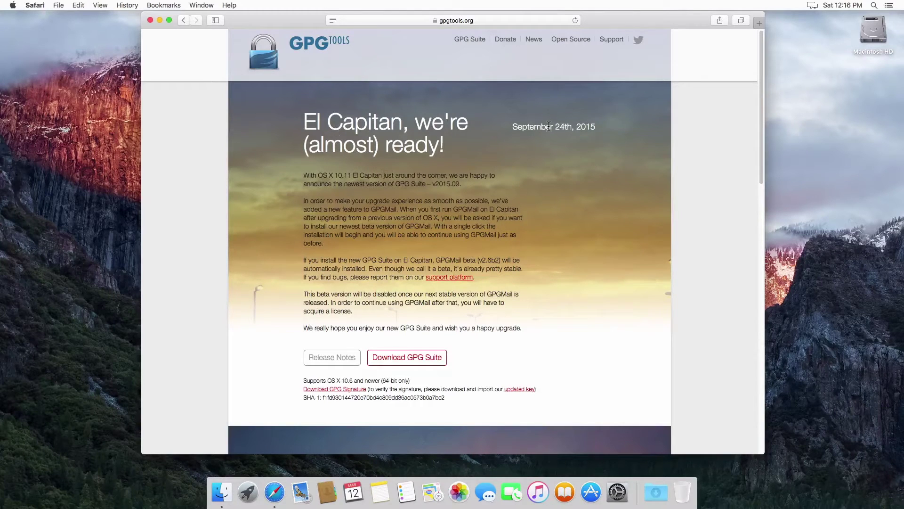
pyautogui.moveTo(555, 127); pyautogui.dragTo(596, 123)
pyautogui.scroll(-5, 402, 163)
pyautogui.scroll(5, 398, 163)
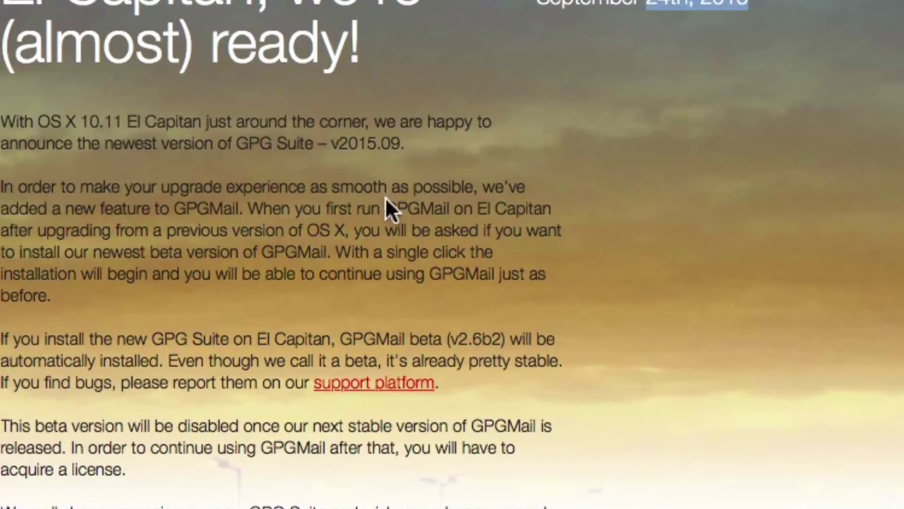
# Highlight the 'GPGMail on El Capitan' text and the word GPGMail in the announcement.
pyautogui.moveTo(385, 208); pyautogui.dragTo(557, 213)
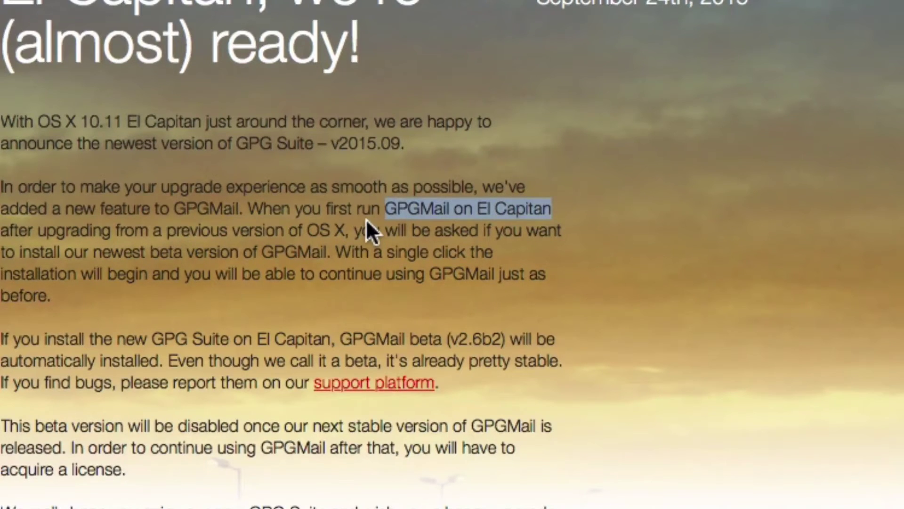
pyautogui.moveTo(382, 209); pyautogui.dragTo(451, 209)
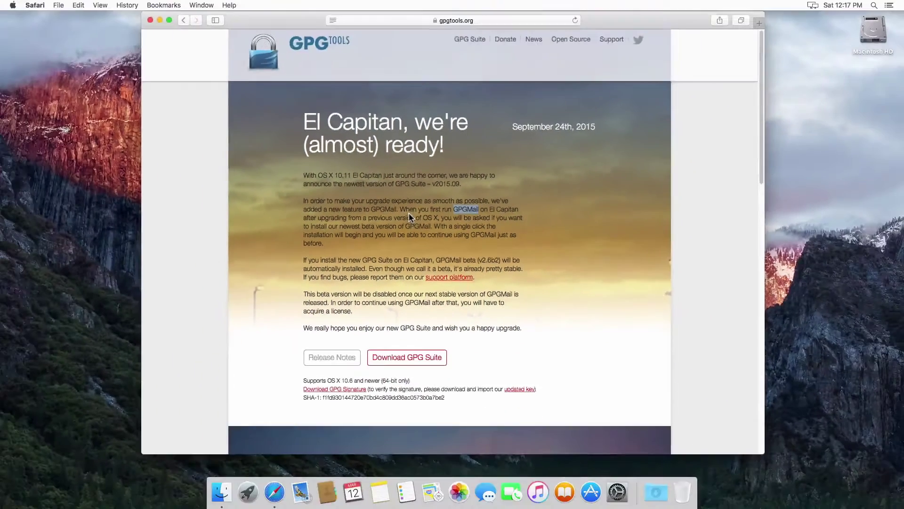
pyautogui.scroll(-3, 410, 214)
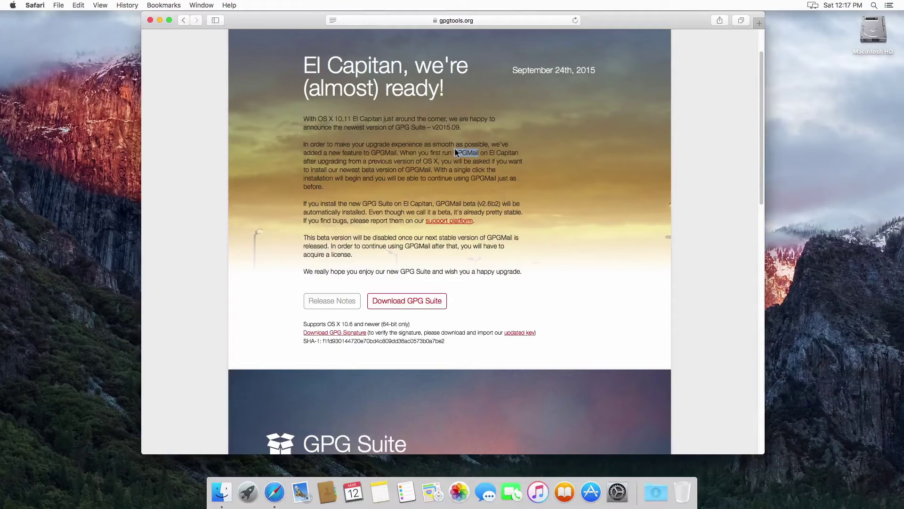
pyautogui.moveTo(454, 150); pyautogui.dragTo(483, 150)
pyautogui.moveTo(483, 152); pyautogui.dragTo(454, 152)
pyautogui.click(503, 178)
pyautogui.scroll(-10, 491, 196)
pyautogui.scroll(-2, 491, 197)
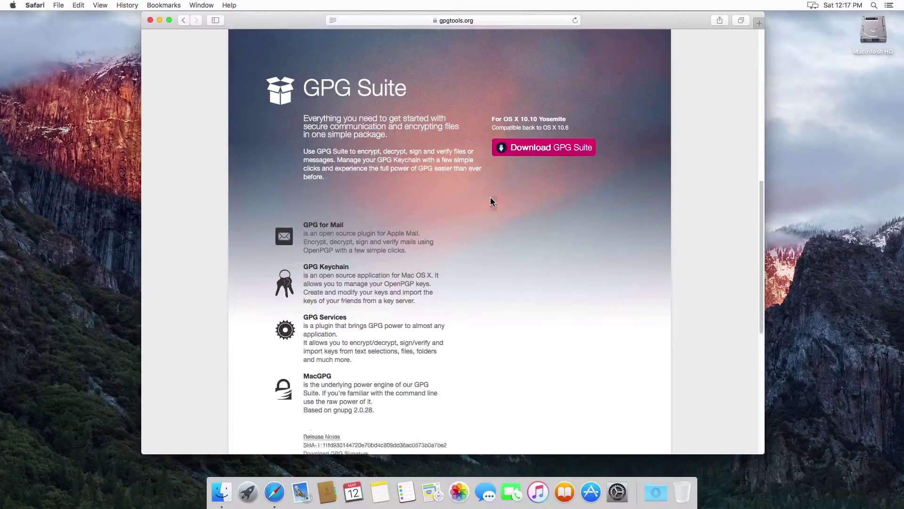
pyautogui.scroll(-1, 490, 196)
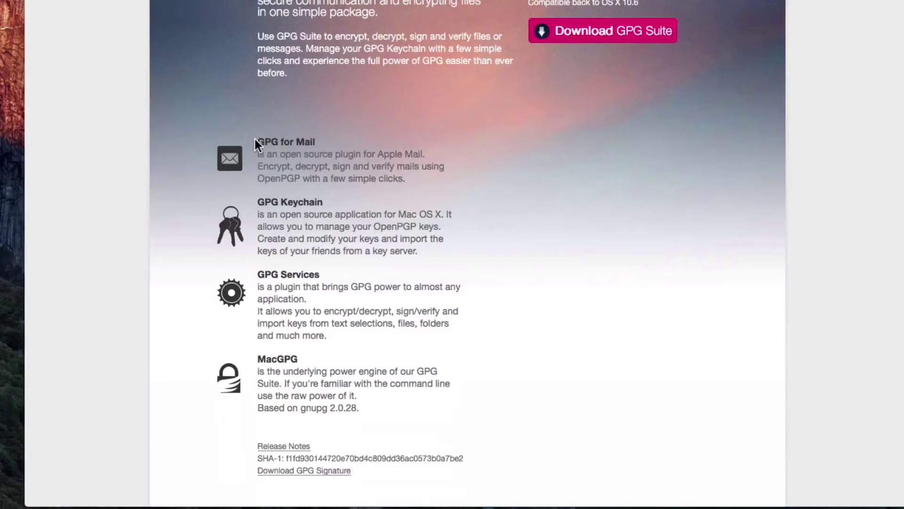
pyautogui.moveTo(257, 141); pyautogui.dragTo(319, 140)
pyautogui.scroll(-5, 331, 154)
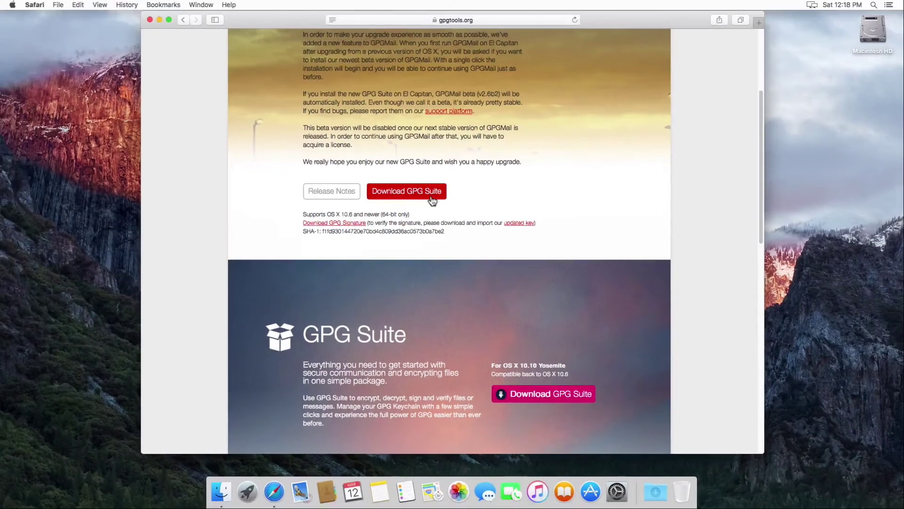
# Download GPG_Suite-2015.09.dmg, check its progress, and open it from the Downloads stack.
pyautogui.click(441, 134)
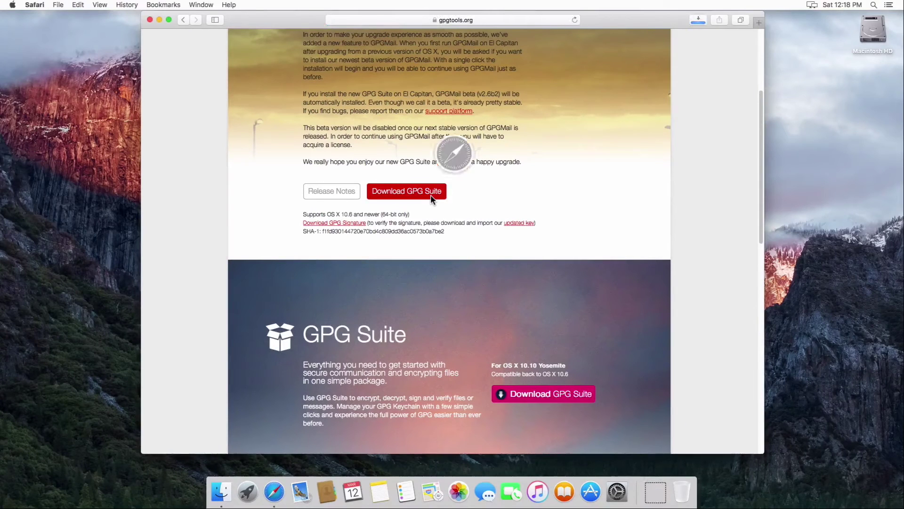
pyautogui.click(700, 21)
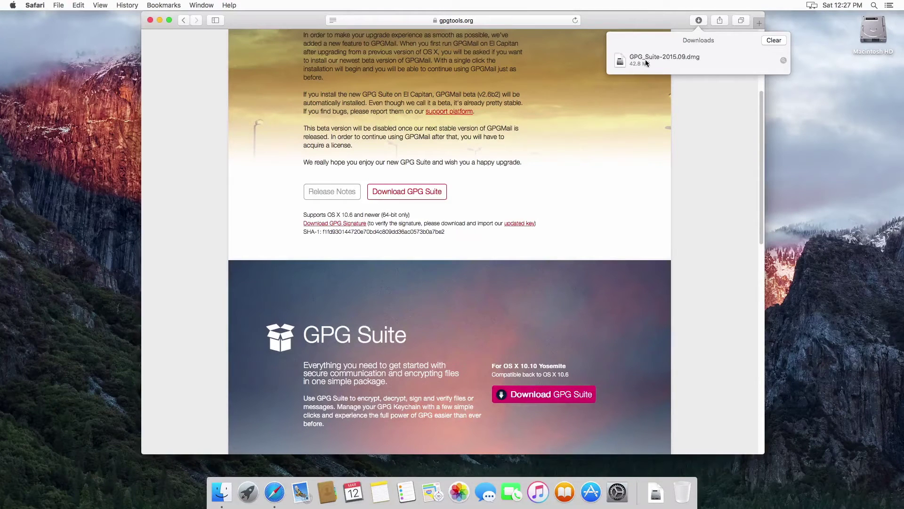
pyautogui.doubleClick(732, 57)
pyautogui.click(656, 492)
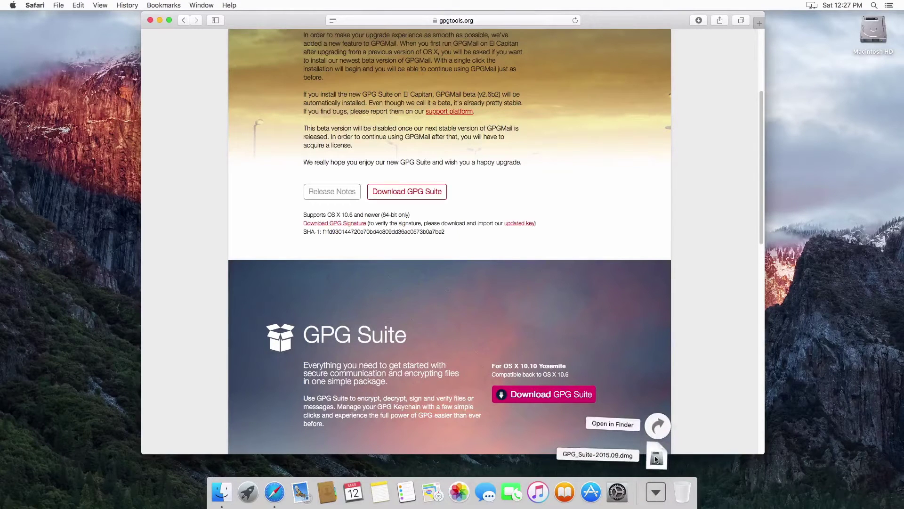
pyautogui.click(655, 460)
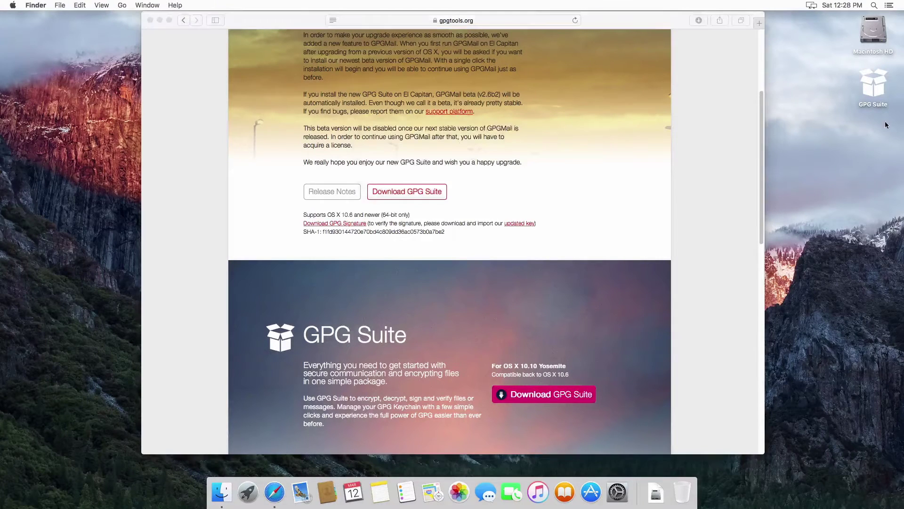
# Reposition the GPG Suite volume window and launch its Install package.
pyautogui.moveTo(418, 81); pyautogui.dragTo(512, 56)
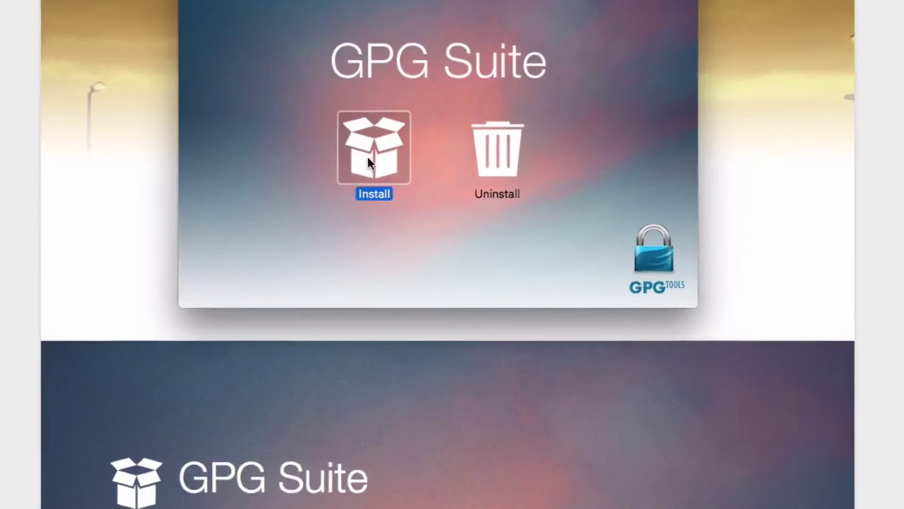
pyautogui.doubleClick(406, 160)
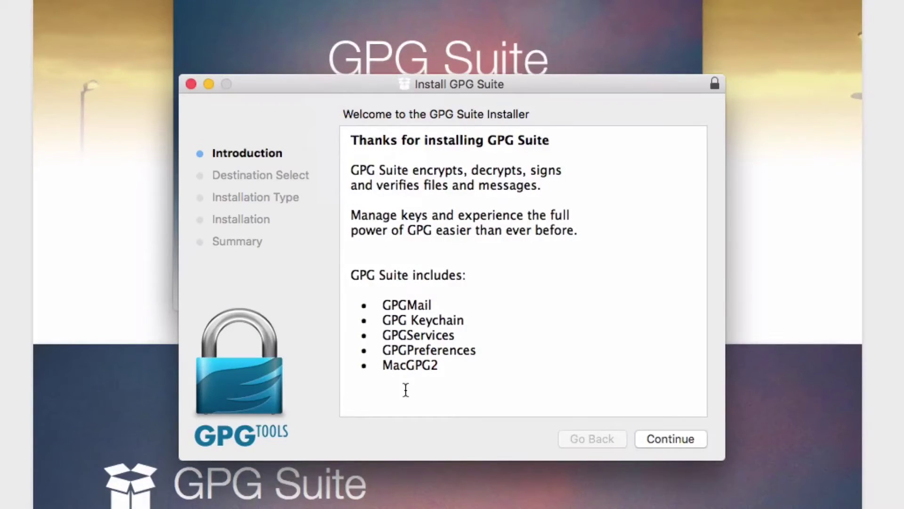
# Advance to the Installation Type step for Macintosh HD and raise the installer window.
pyautogui.click(658, 440)
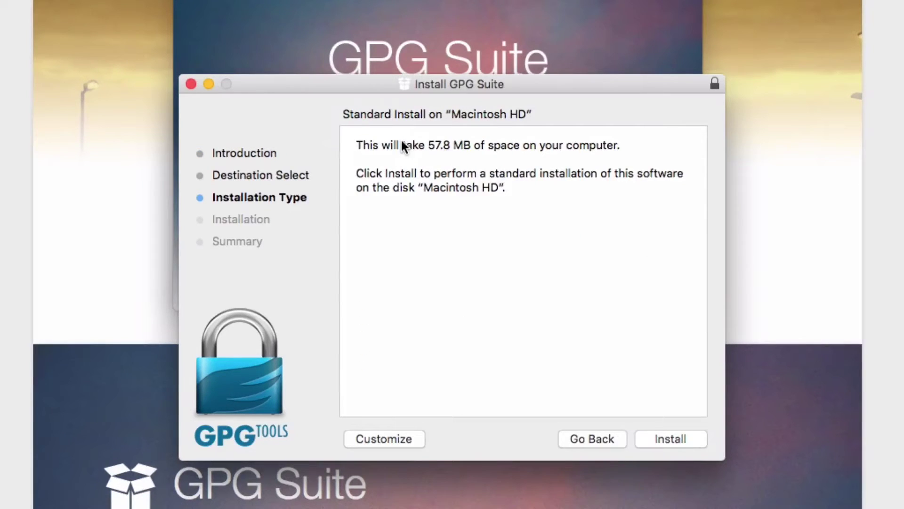
pyautogui.moveTo(492, 84); pyautogui.dragTo(487, 21)
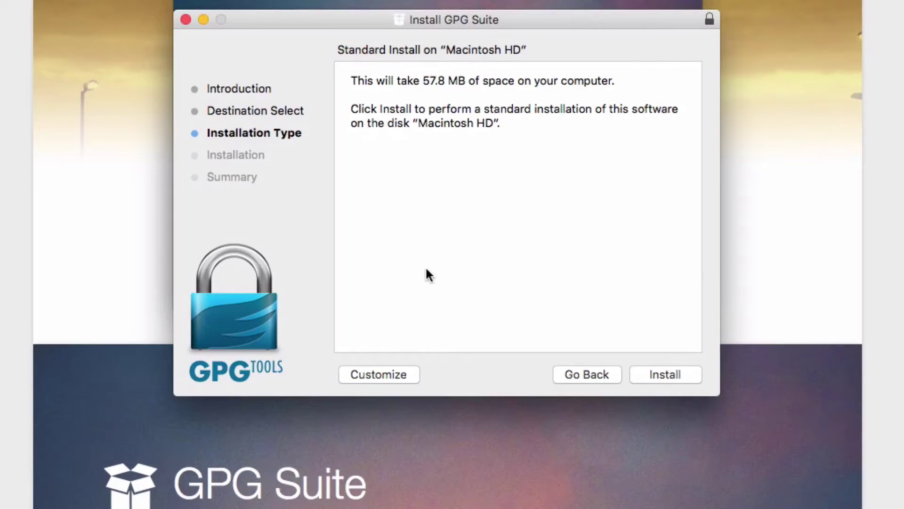
# Exclude GPGMail from a customized install, then authorize it with the administrator password.
pyautogui.click(392, 373)
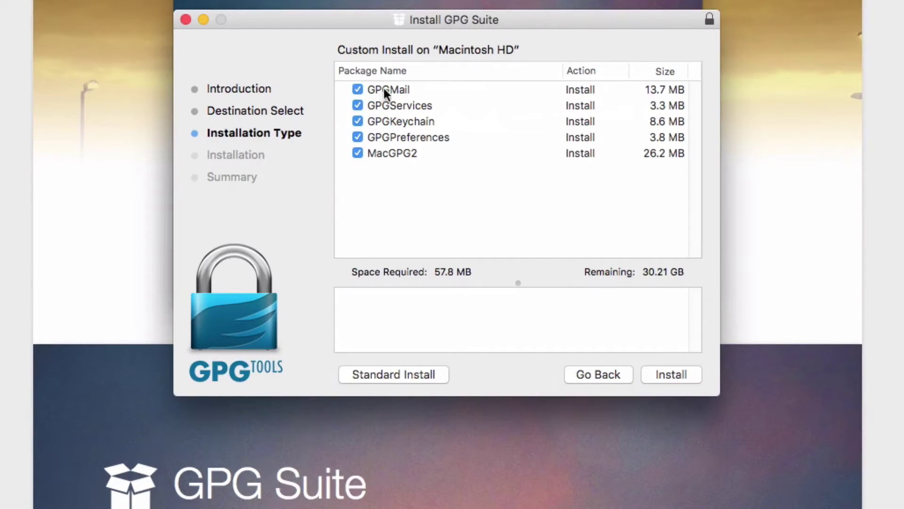
pyautogui.click(357, 89)
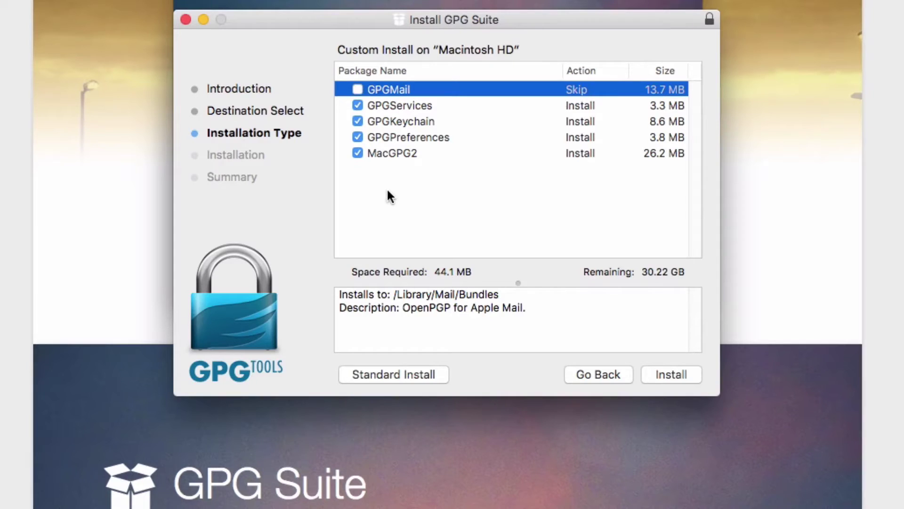
pyautogui.click(675, 371)
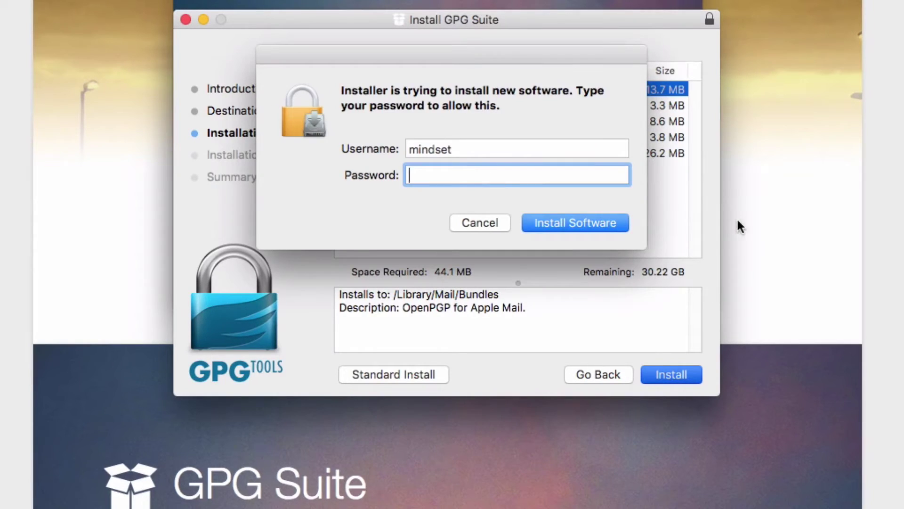
pyautogui.write('••••••••')
pyautogui.press('Return')
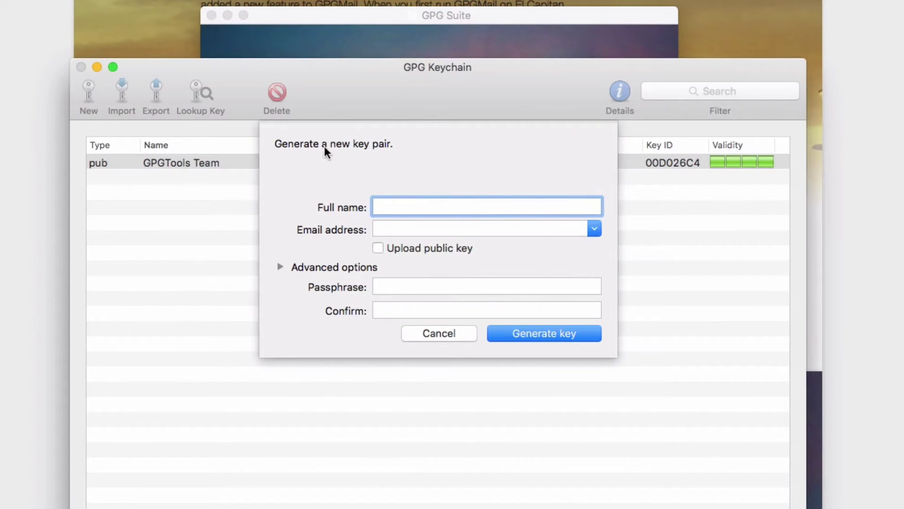
pyautogui.moveTo(443, 78); pyautogui.dragTo(447, 53)
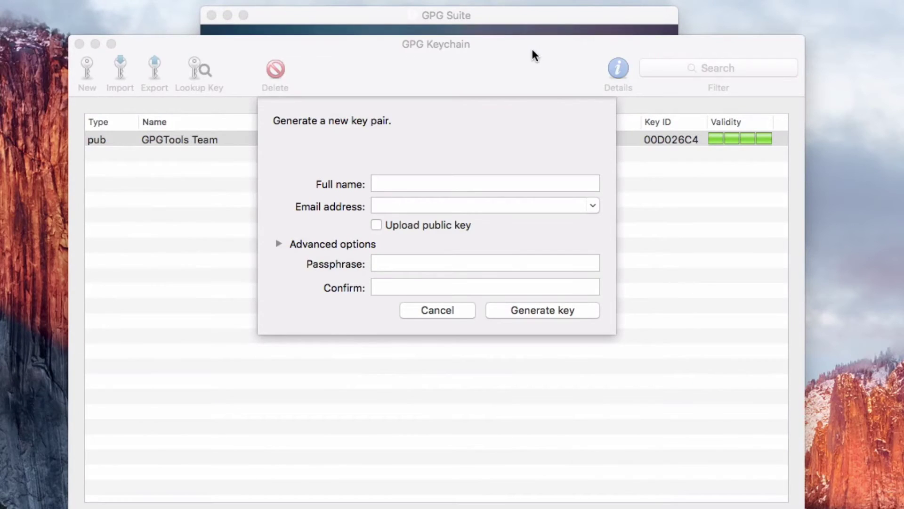
pyautogui.moveTo(533, 50); pyautogui.dragTo(485, 24)
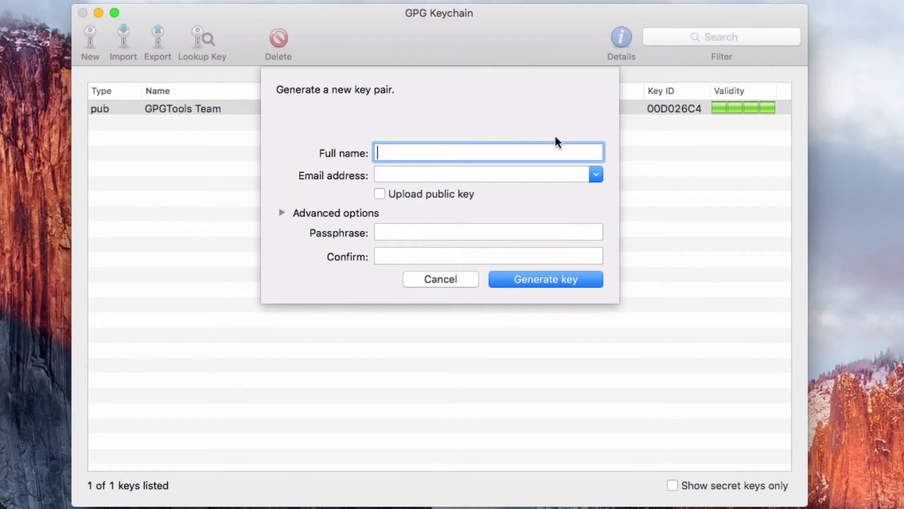
# Enter the key owner's full name and e-mail address, fixing a typo.
pyautogui.write('James Kirk')
pyautogui.click(480, 175)
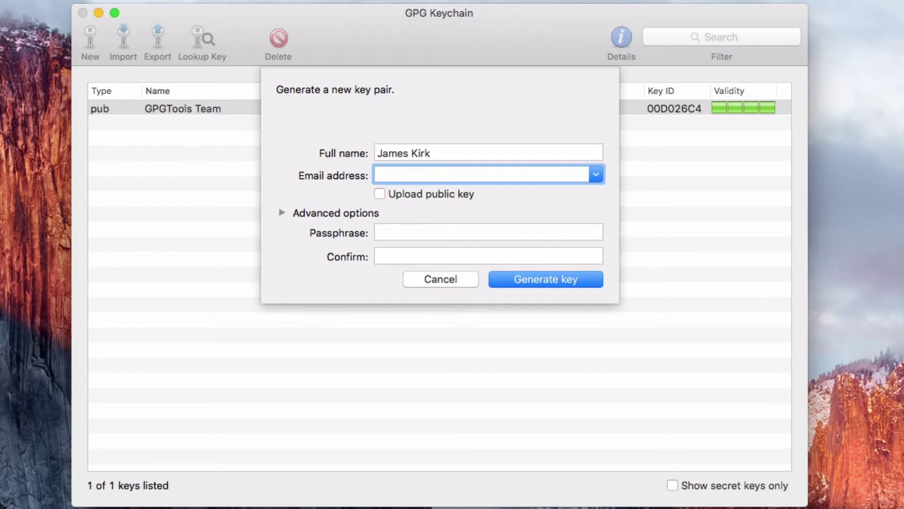
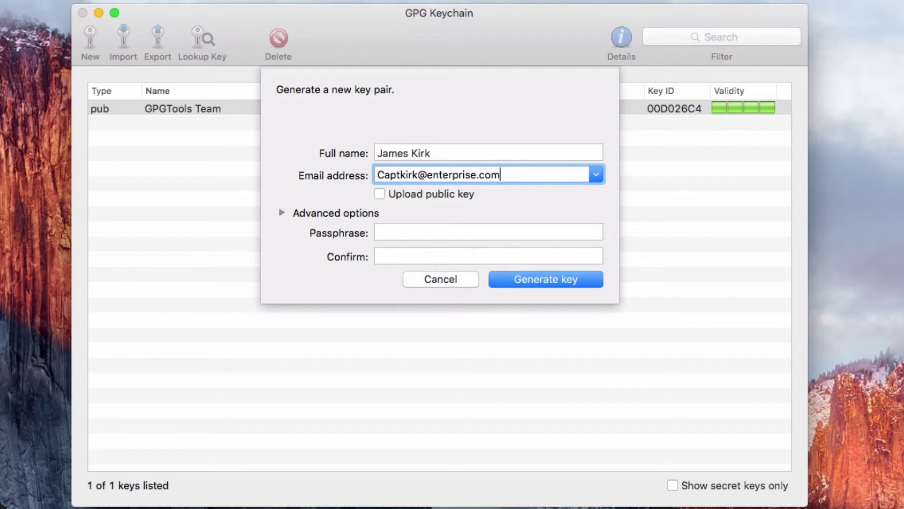
# Enter the passphrase and confirm it, retyping once, then expand the advanced options.
pyautogui.click(379, 233)
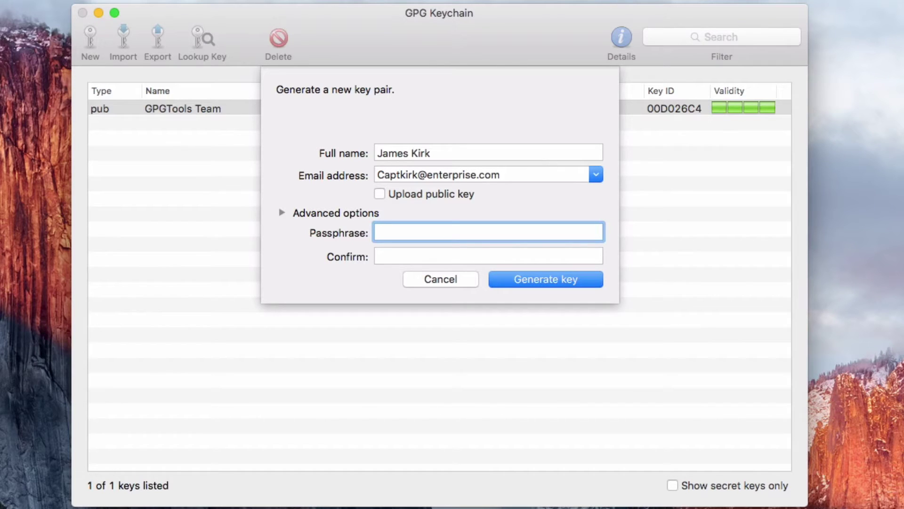
pyautogui.write('*********')
pyautogui.click(488, 256)
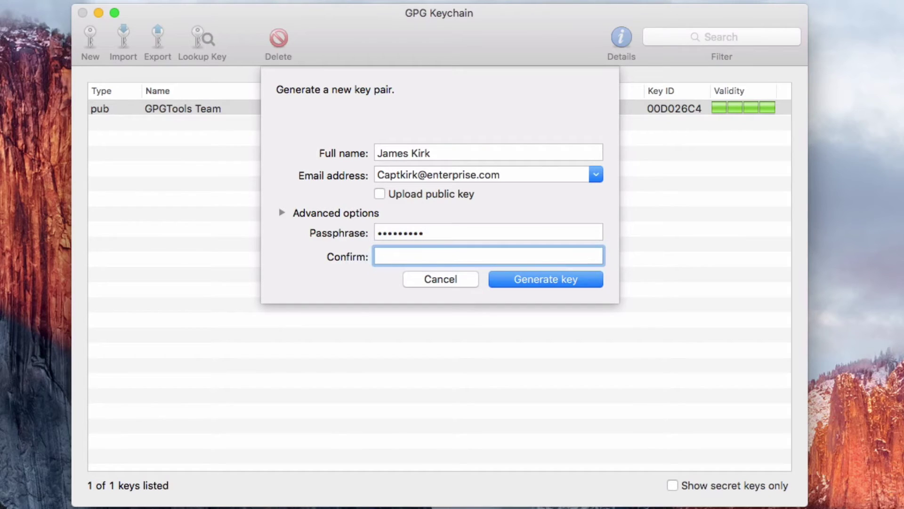
pyautogui.write('********')
pyautogui.hotkey('shift', 'Tab')
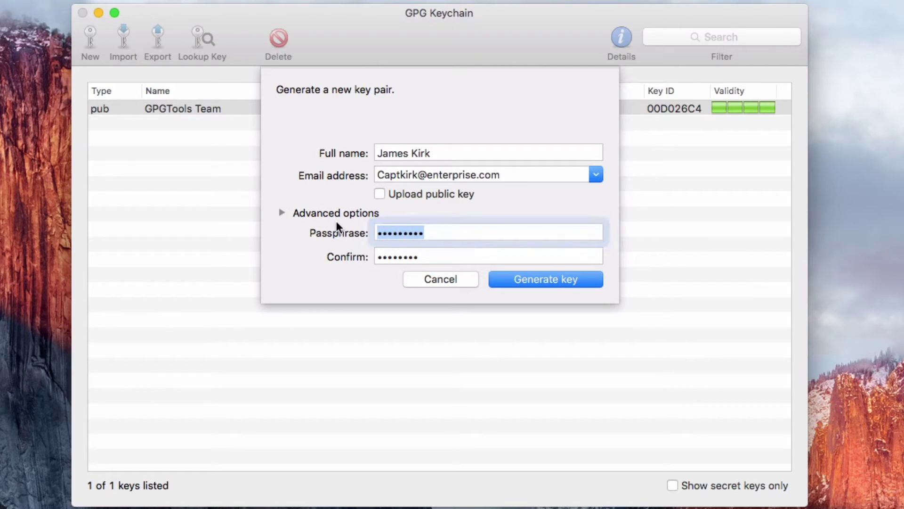
pyautogui.write('********')
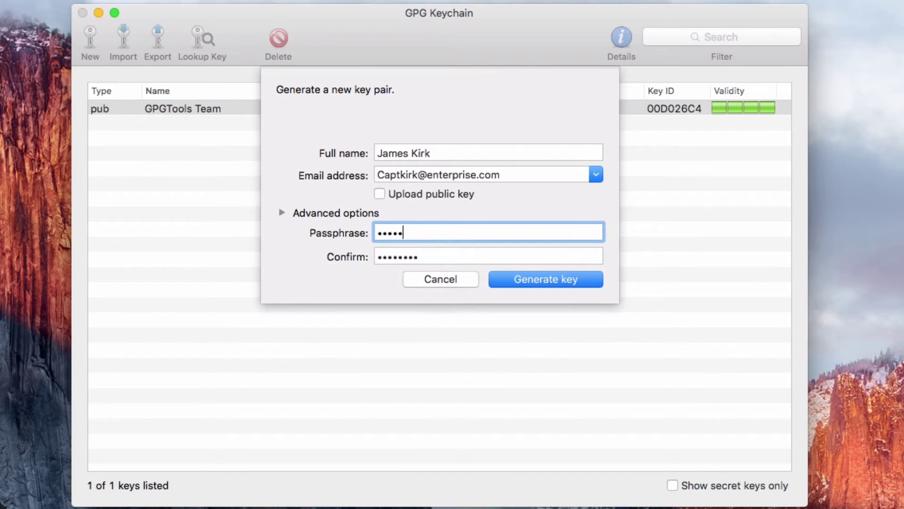
pyautogui.click(452, 258)
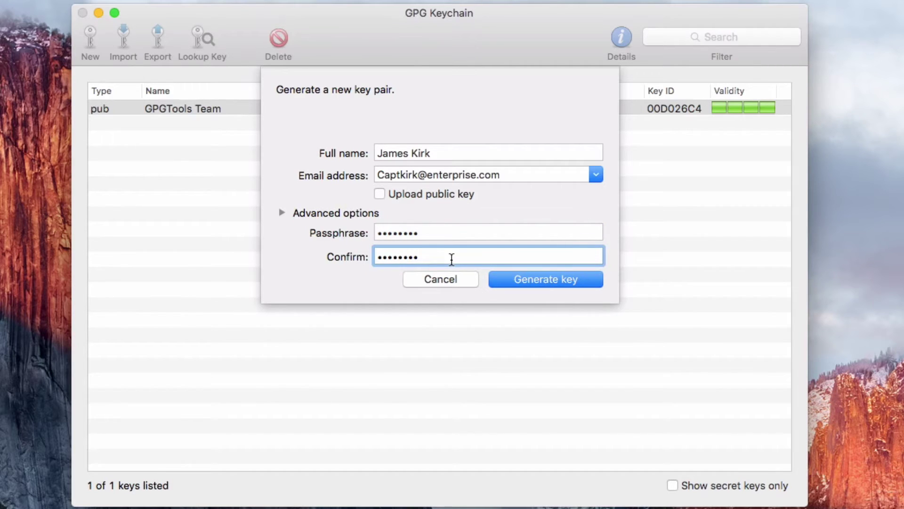
pyautogui.click(282, 213)
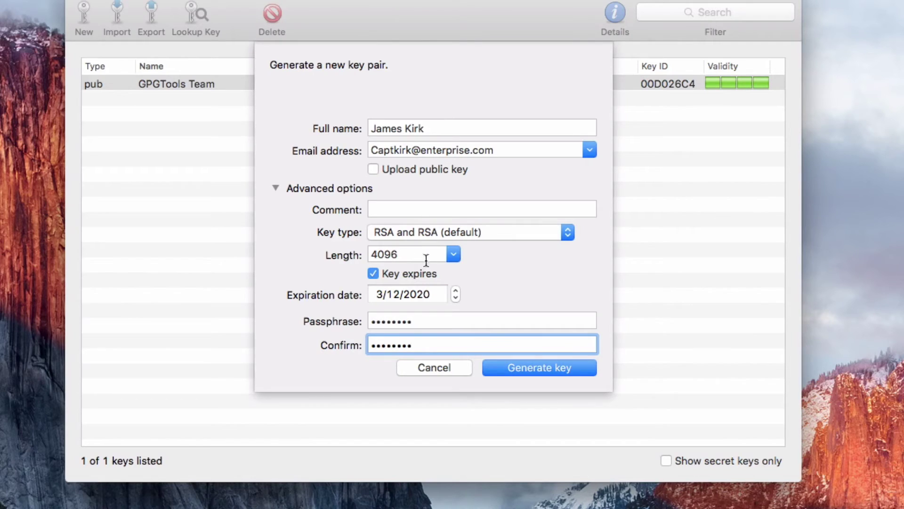
# Keep key length 4096 and key type RSA and RSA (default).
pyautogui.click(454, 255)
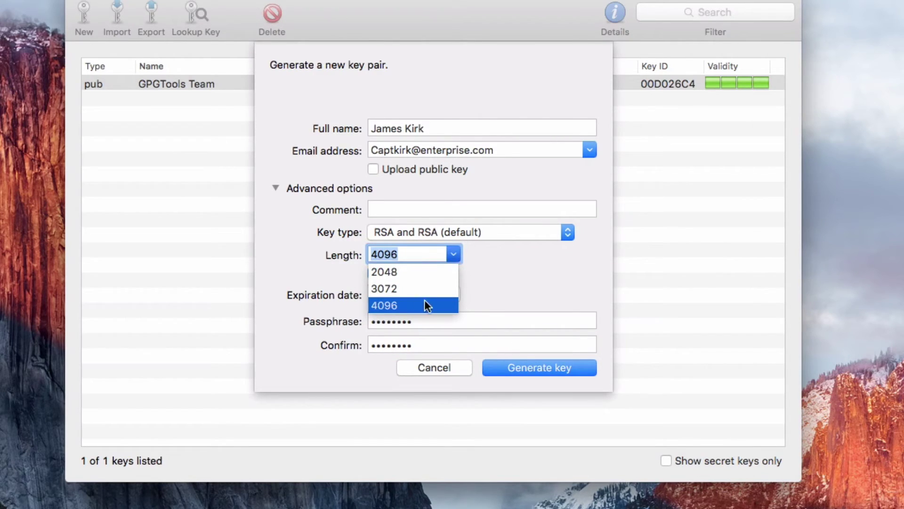
pyautogui.click(413, 306)
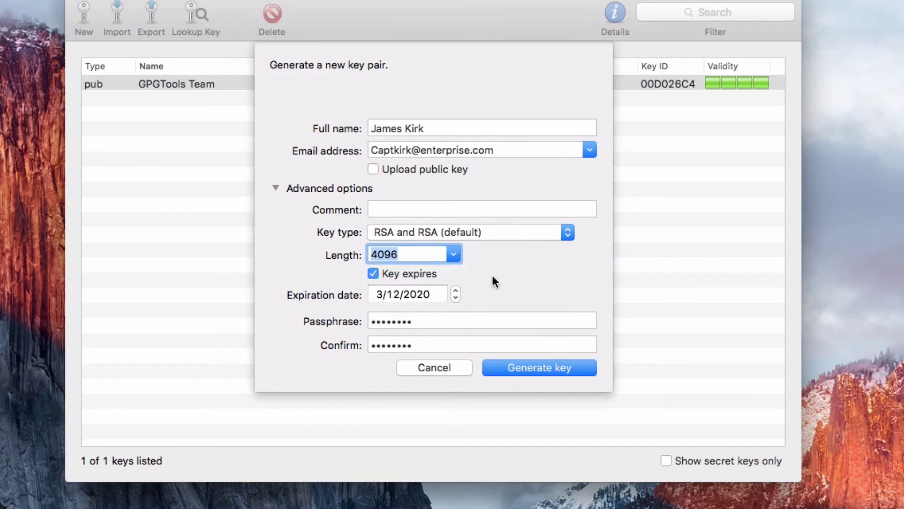
pyautogui.click(479, 233)
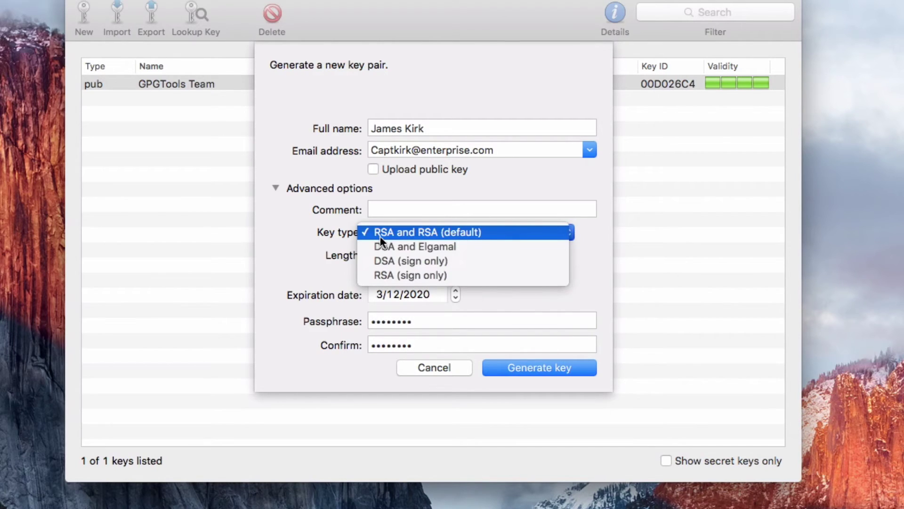
pyautogui.click(485, 233)
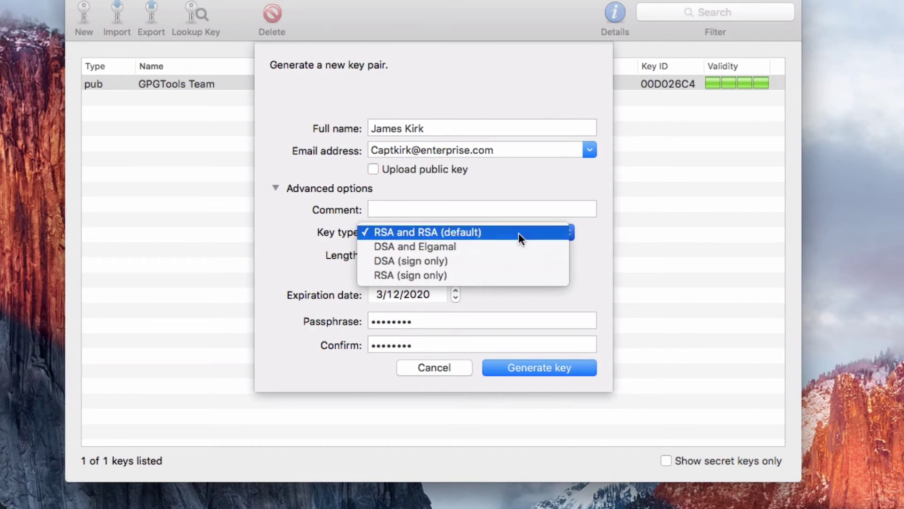
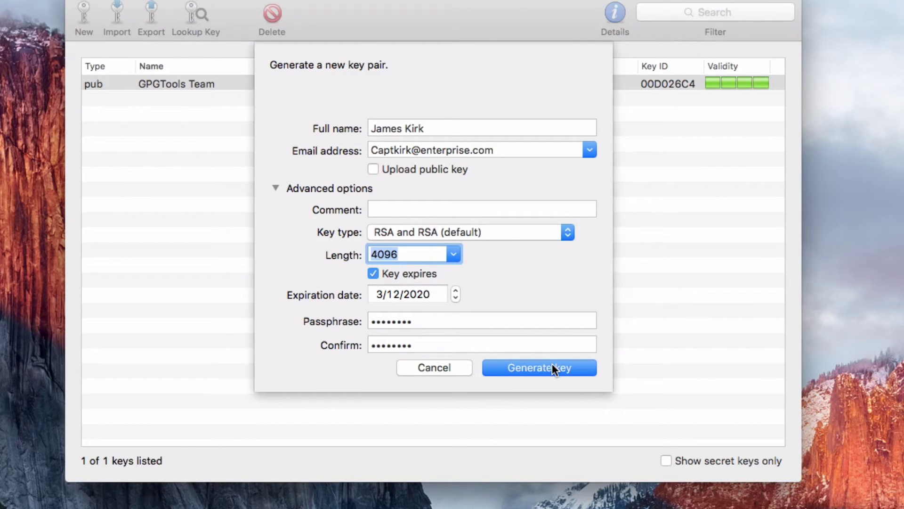
# Generate the new key pair, continuing past the simple-passphrase warning.
pyautogui.click(552, 365)
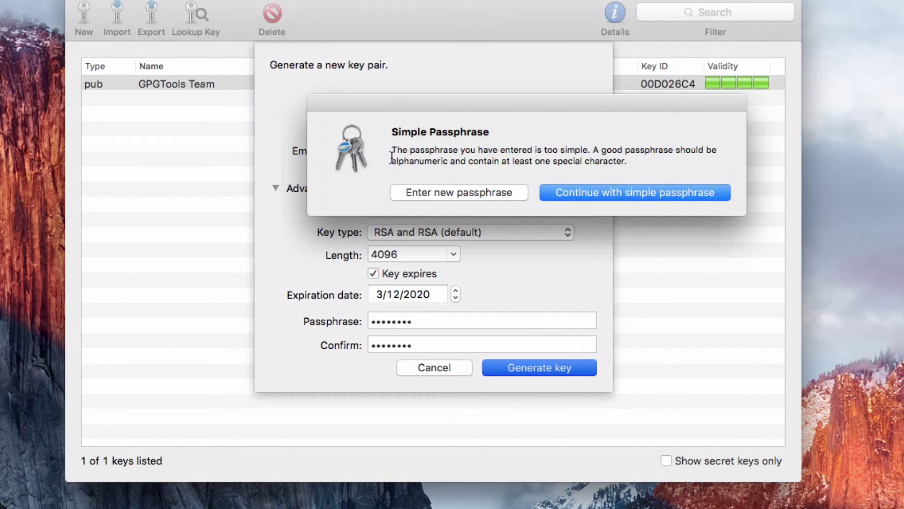
pyautogui.moveTo(517, 98); pyautogui.dragTo(443, 106)
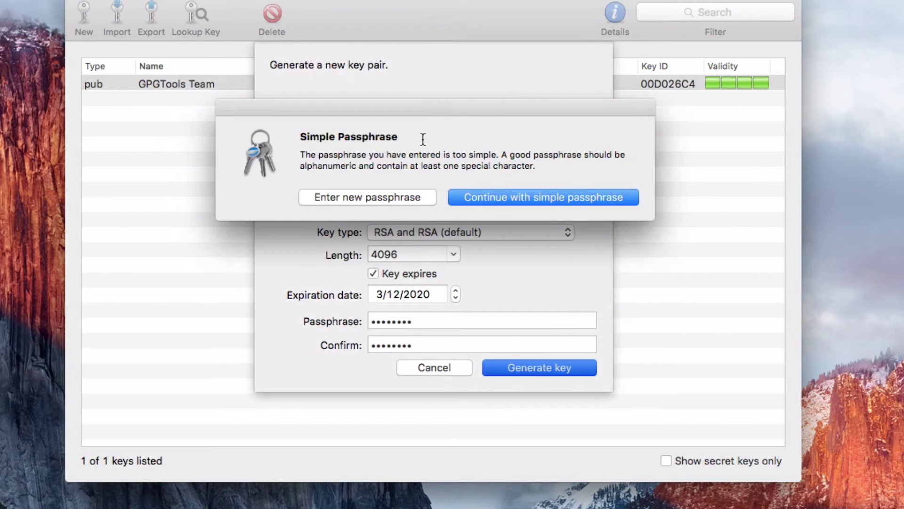
pyautogui.click(501, 194)
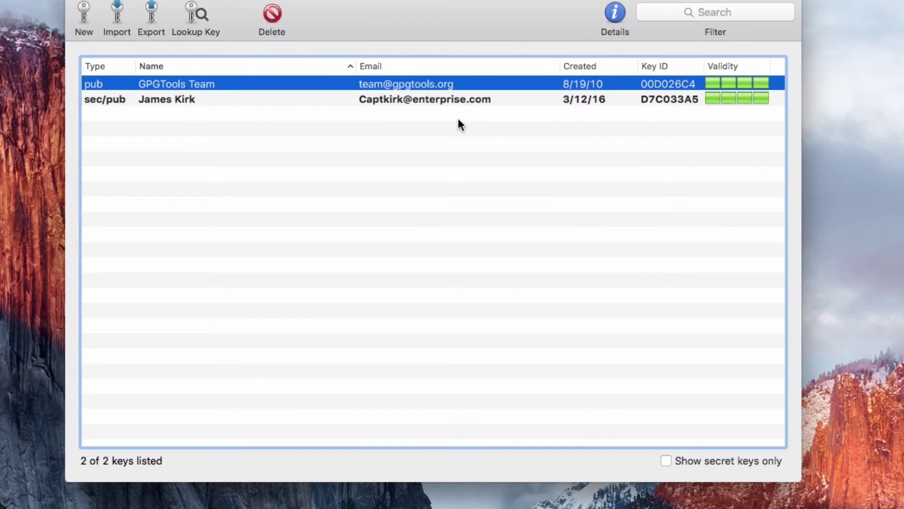
# Open the new key's details and browse its Key, User IDs, Subkeys and Photos tabs.
pyautogui.click(419, 96)
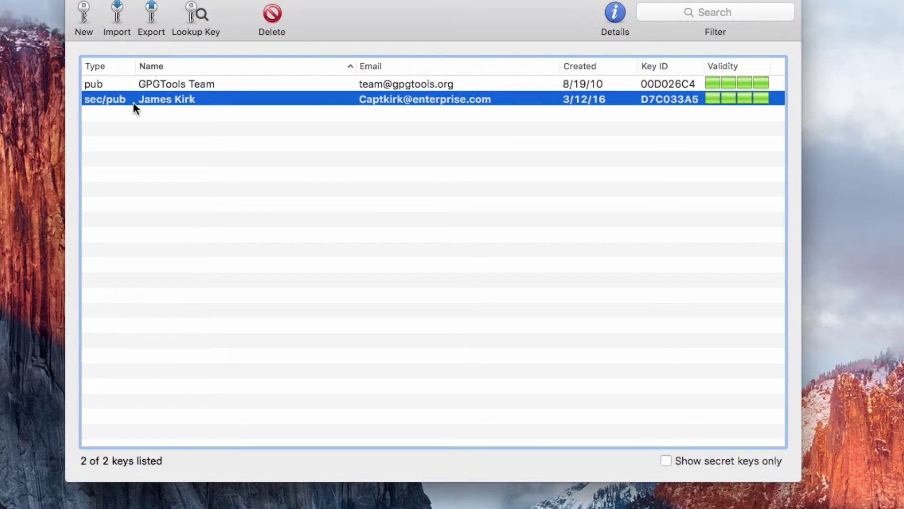
pyautogui.rightClick(208, 97)
pyautogui.click(245, 105)
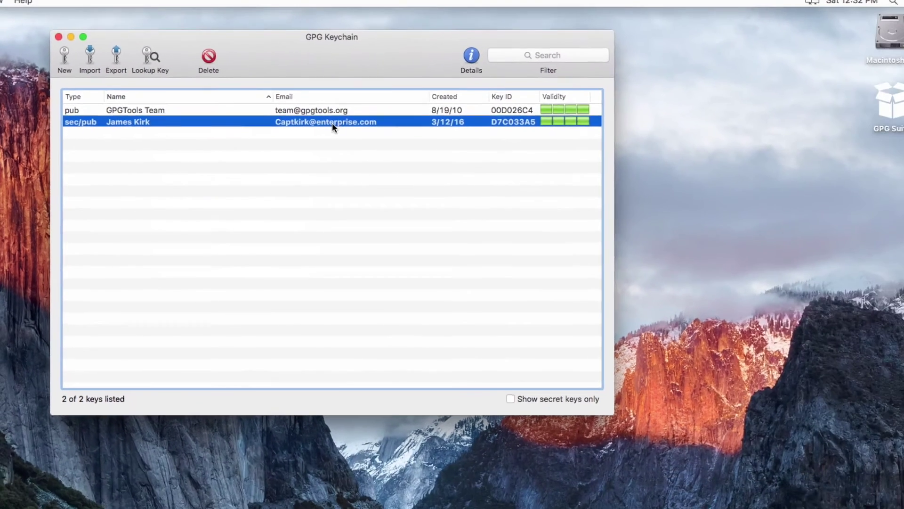
pyautogui.press('super+i')
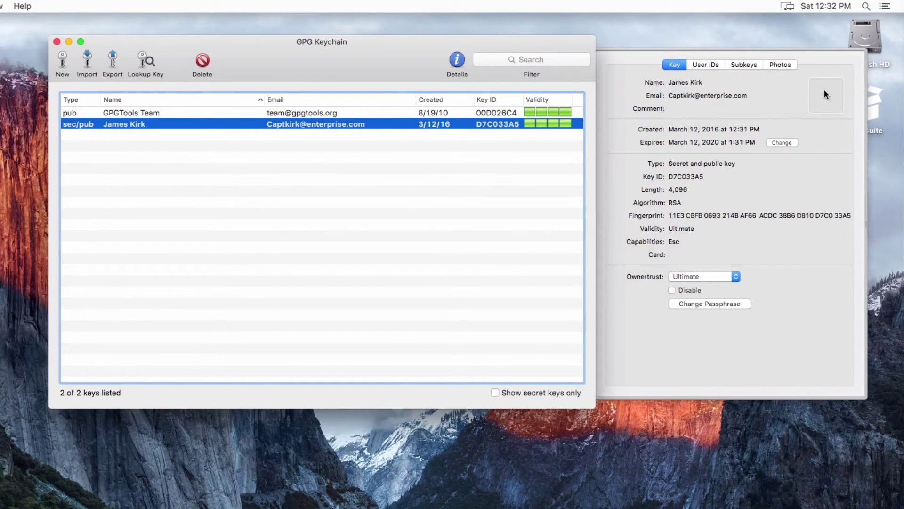
pyautogui.click(704, 64)
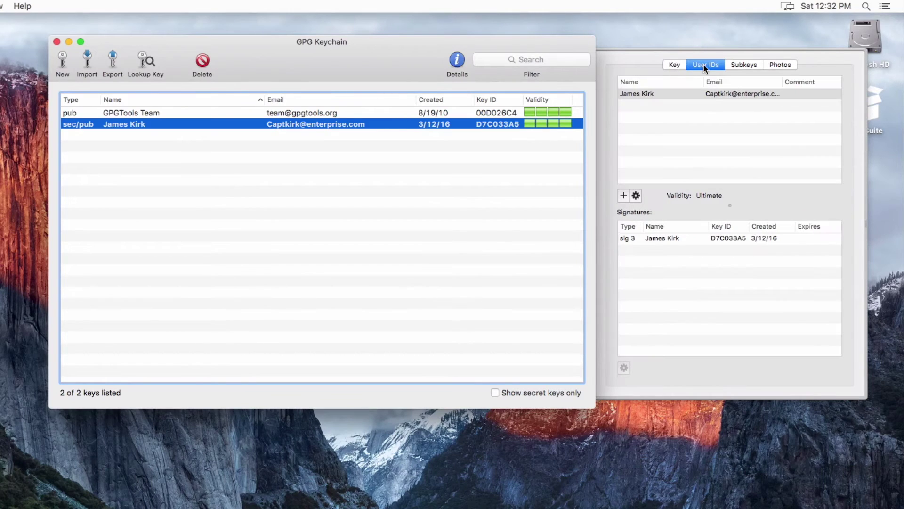
pyautogui.click(745, 64)
pyautogui.click(780, 64)
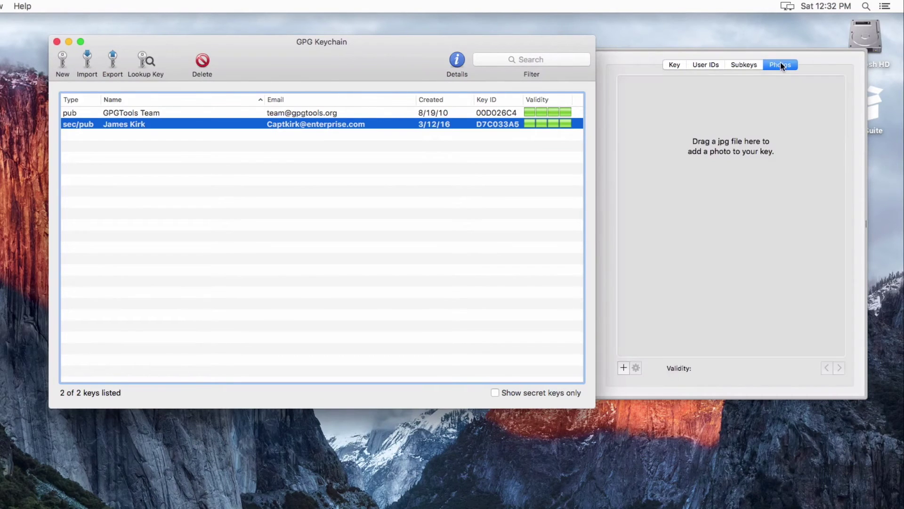
pyautogui.click(685, 66)
# Copy the new key to the clipboard from its context menu.
pyautogui.click(307, 239)
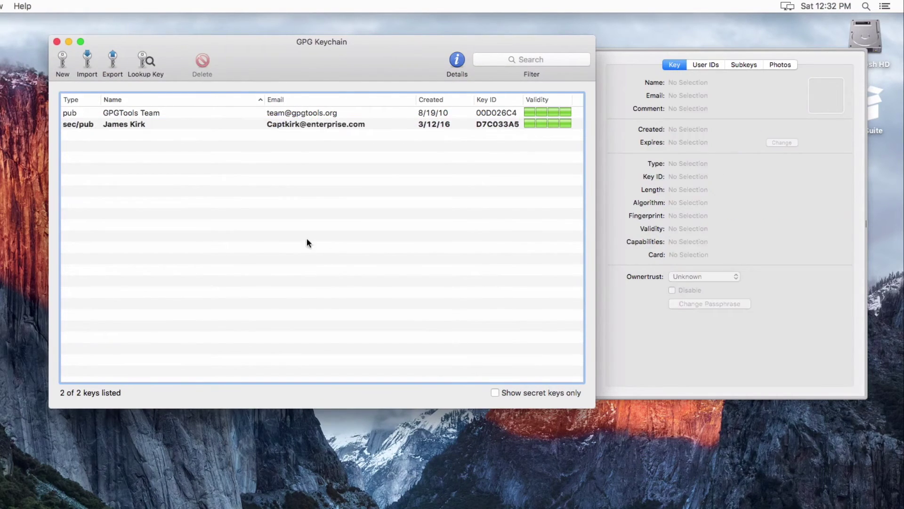
pyautogui.rightClick(159, 122)
pyautogui.rightClick(191, 125)
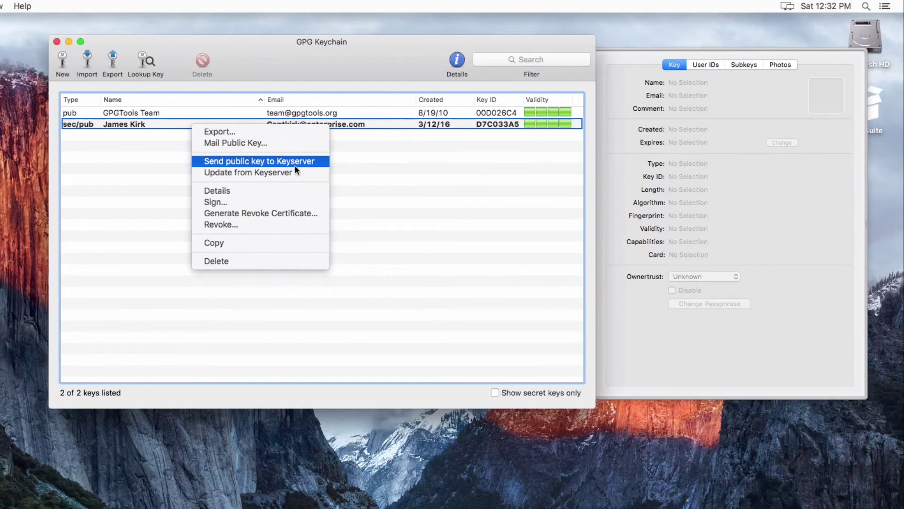
pyautogui.click(243, 243)
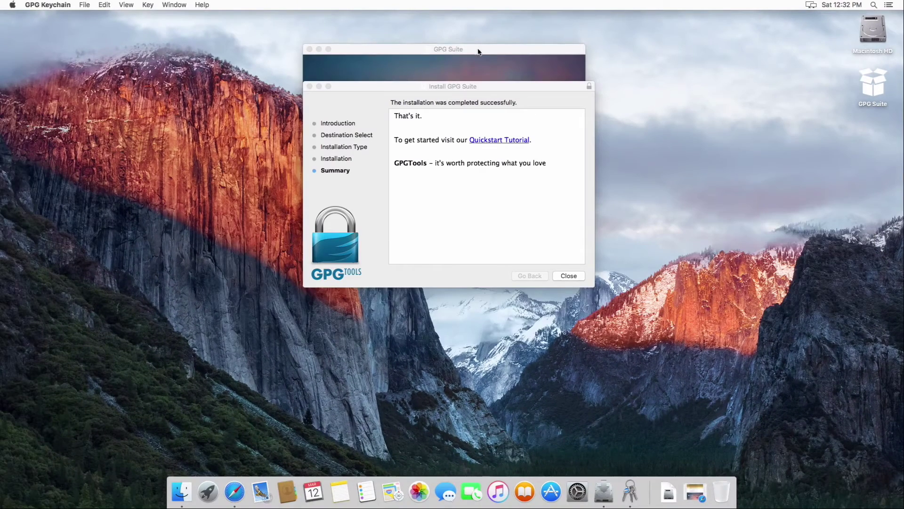
# Close the finished GPG Suite installer and eject its disk image.
pyautogui.click(567, 277)
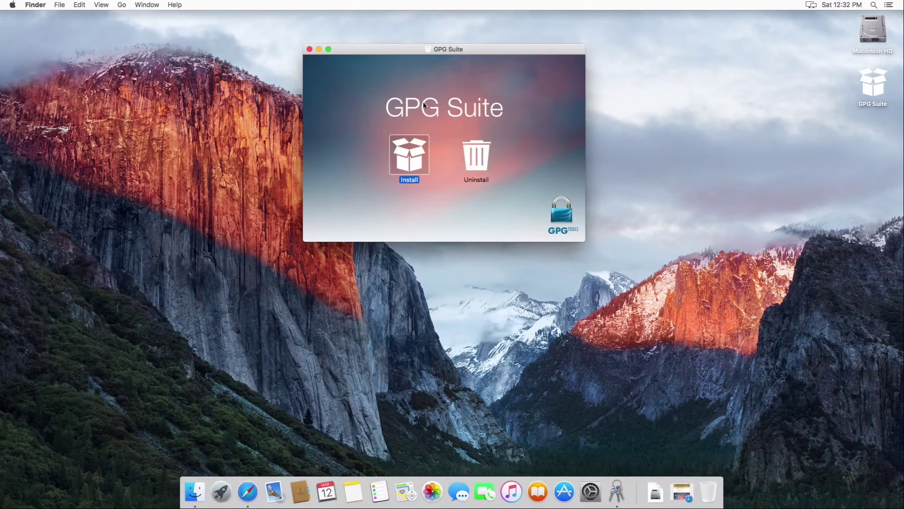
pyautogui.rightClick(386, 82)
pyautogui.click(400, 83)
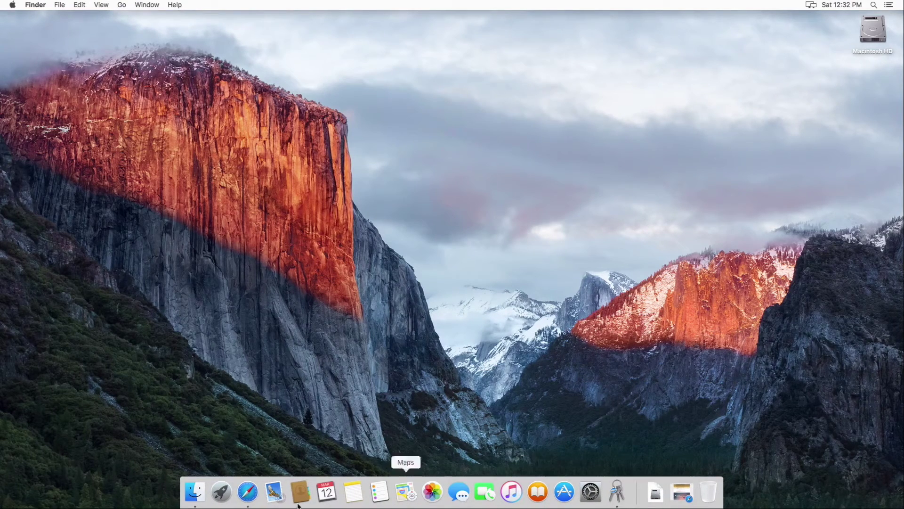
# Launch TextEdit from the Applications folder in a new Finder window.
pyautogui.click(192, 494)
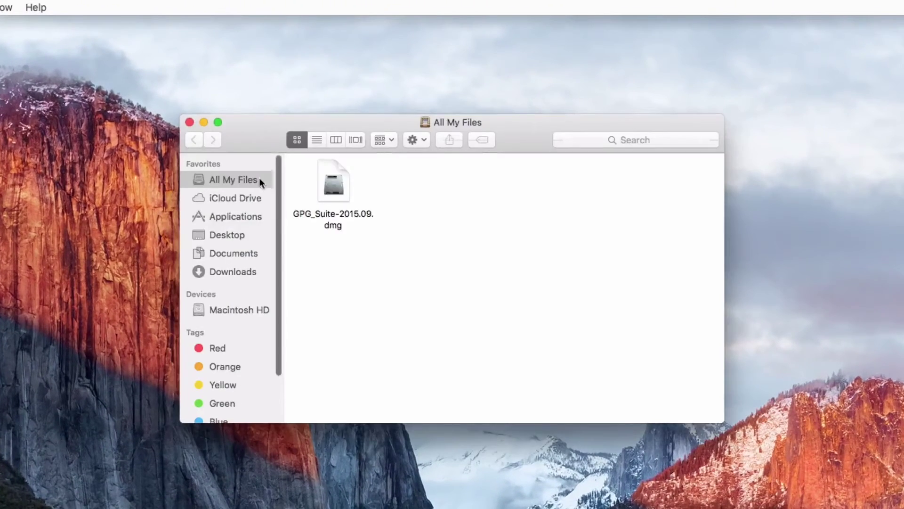
pyautogui.click(308, 145)
pyautogui.scroll(-10, 365, 242)
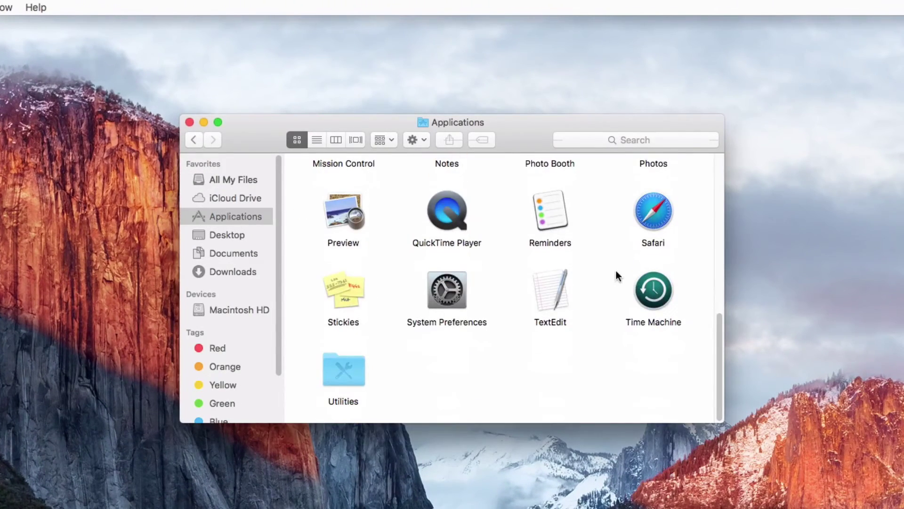
pyautogui.doubleClick(550, 292)
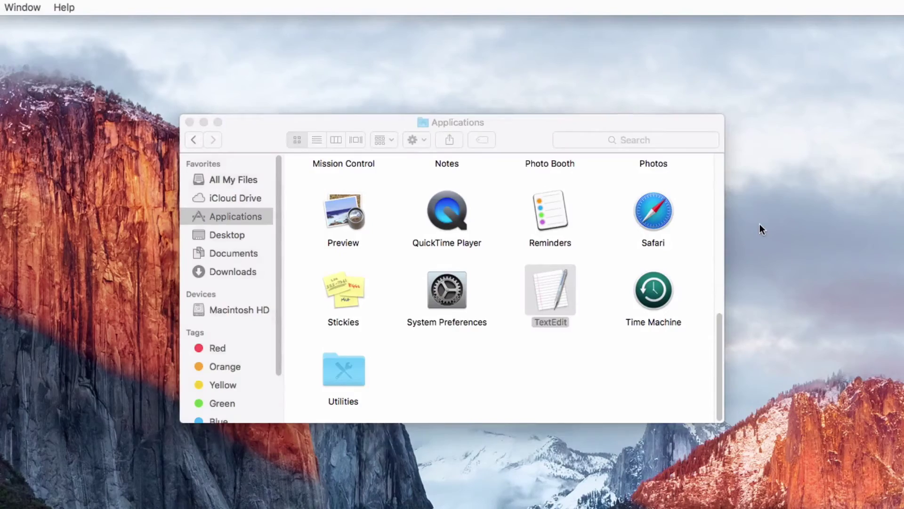
# Paste the PGP public key block into the untitled document and enlarge the window to show it all.
pyautogui.rightClick(168, 93)
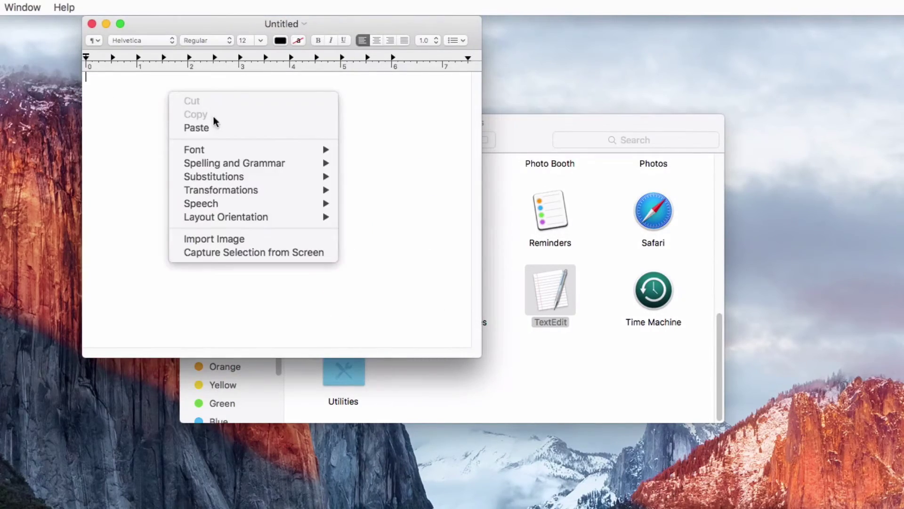
pyautogui.click(225, 128)
pyautogui.moveTo(480, 355); pyautogui.dragTo(713, 490)
pyautogui.moveTo(647, 363); pyautogui.dragTo(578, 474)
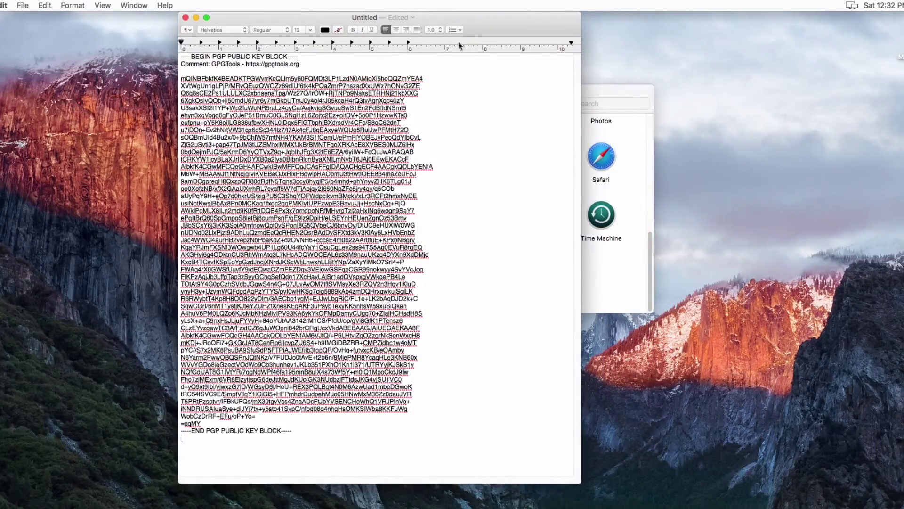
pyautogui.moveTo(498, 22); pyautogui.dragTo(550, 23)
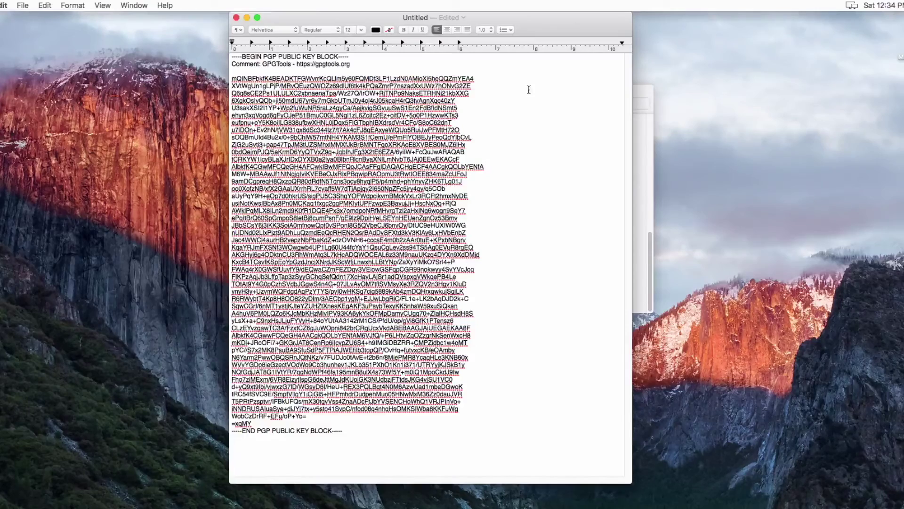
# Discard the key document and type 'test' on two lines in a fresh TextEdit document.
pyautogui.click(237, 18)
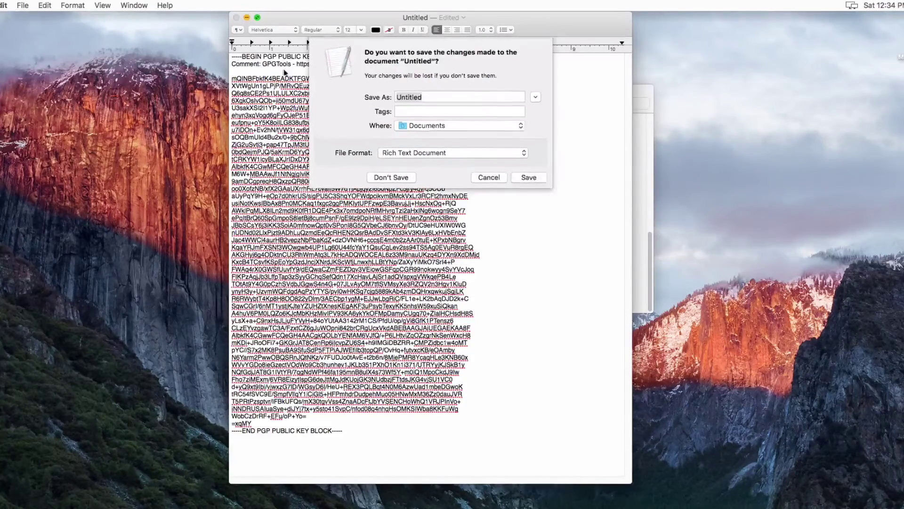
pyautogui.click(395, 178)
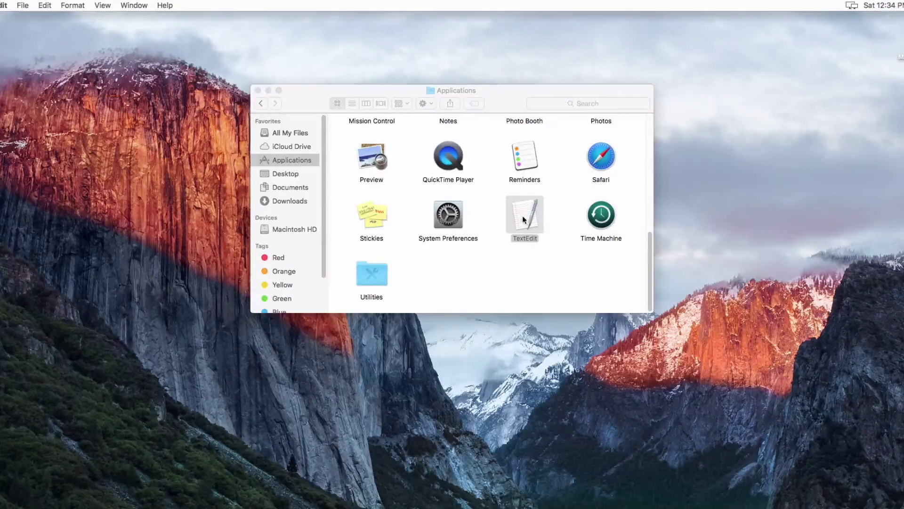
pyautogui.doubleClick(521, 219)
pyautogui.moveTo(367, 19); pyautogui.dragTo(621, 25)
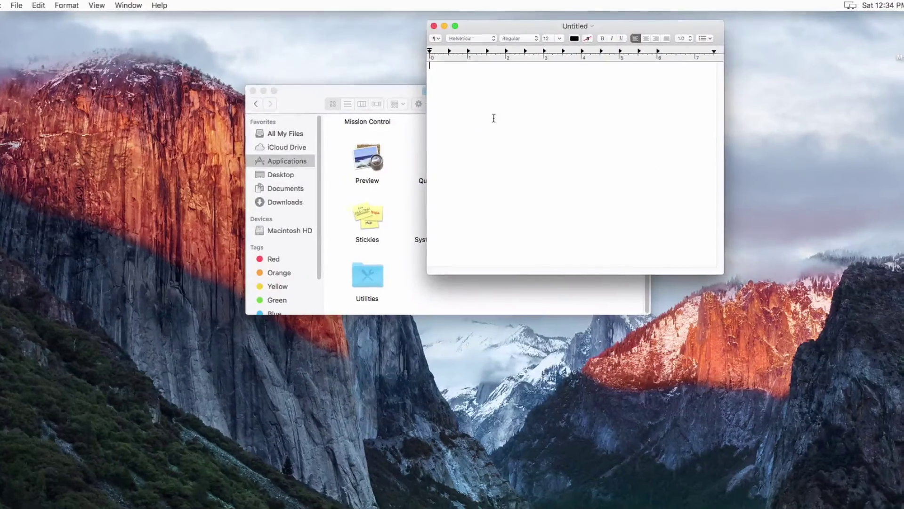
pyautogui.write('test')
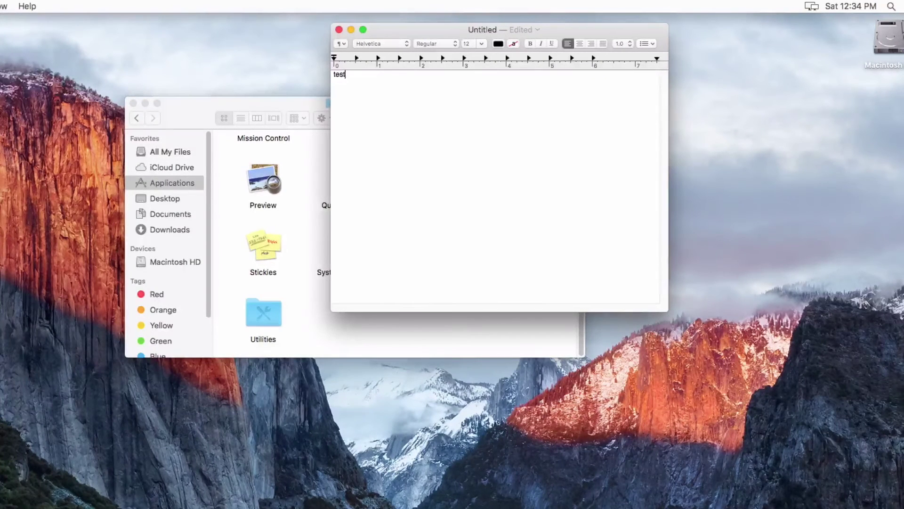
pyautogui.press('Return')
pyautogui.write('test')
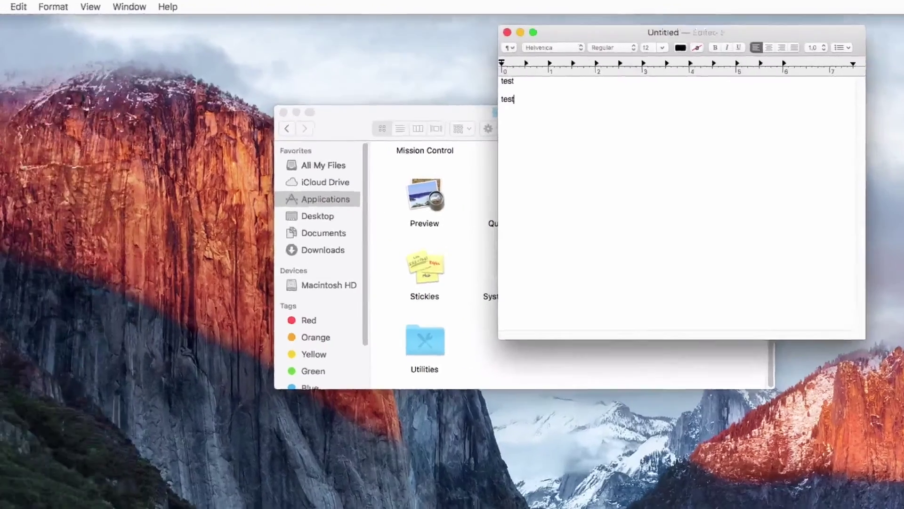
# Save it to the Desktop as test.rtf in Rich Text Document format with the extension shown.
pyautogui.click(0, 6)
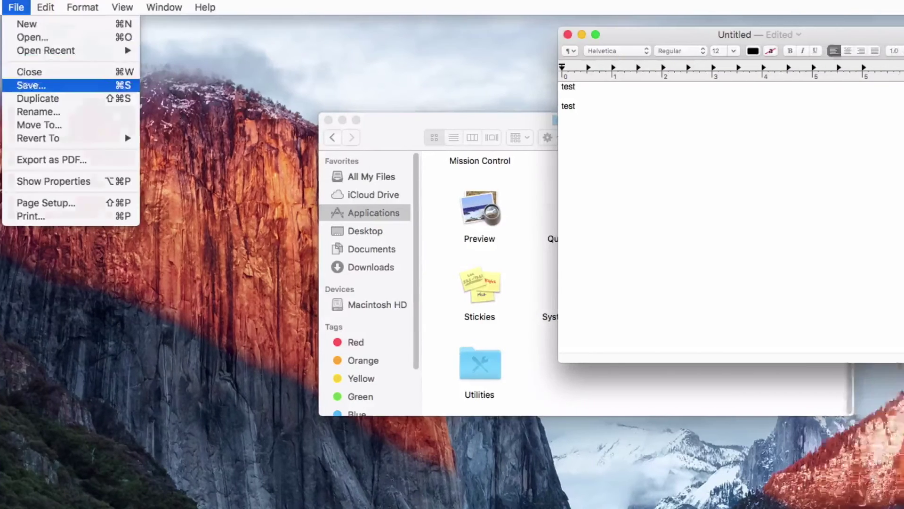
pyautogui.click(113, 84)
pyautogui.click(567, 85)
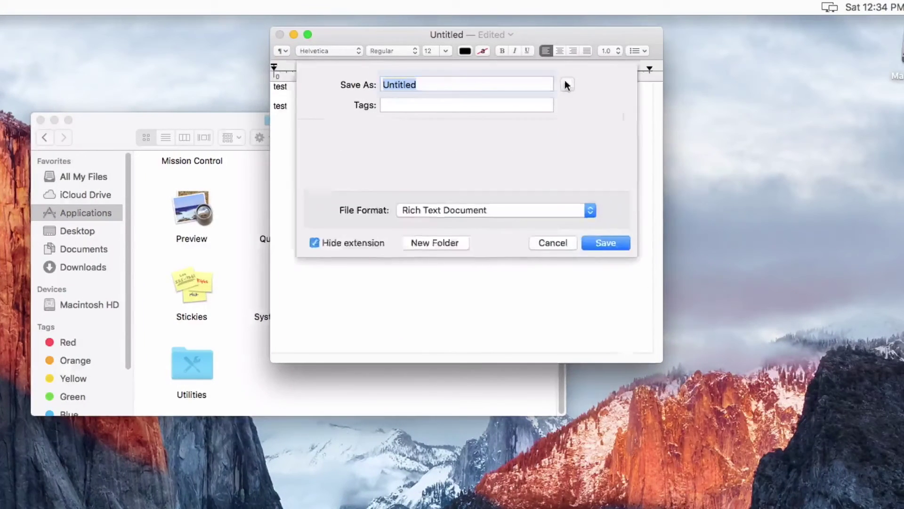
pyautogui.click(268, 218)
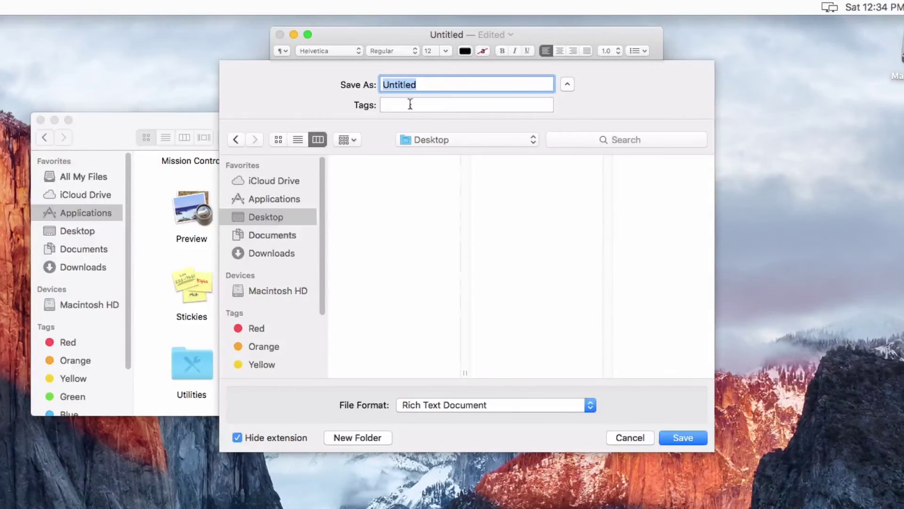
pyautogui.write('test')
pyautogui.click(503, 404)
pyautogui.click(502, 402)
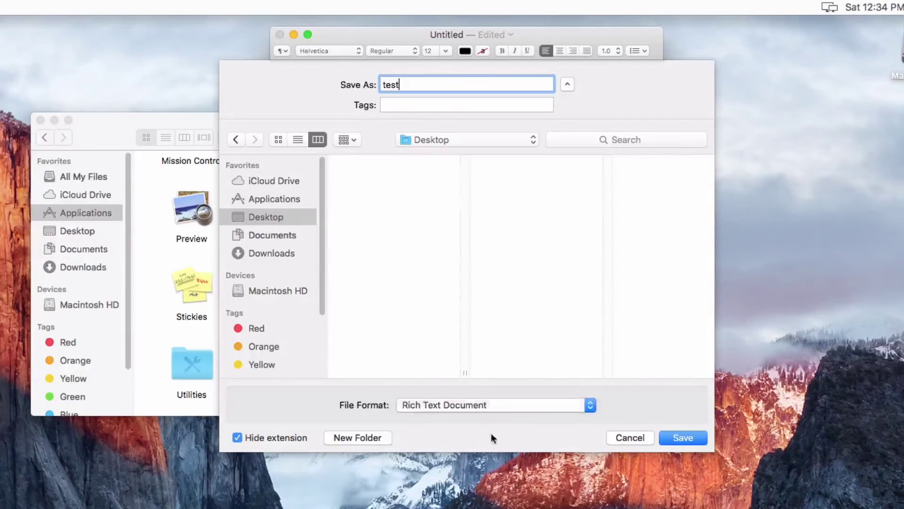
pyautogui.click(281, 434)
pyautogui.click(682, 437)
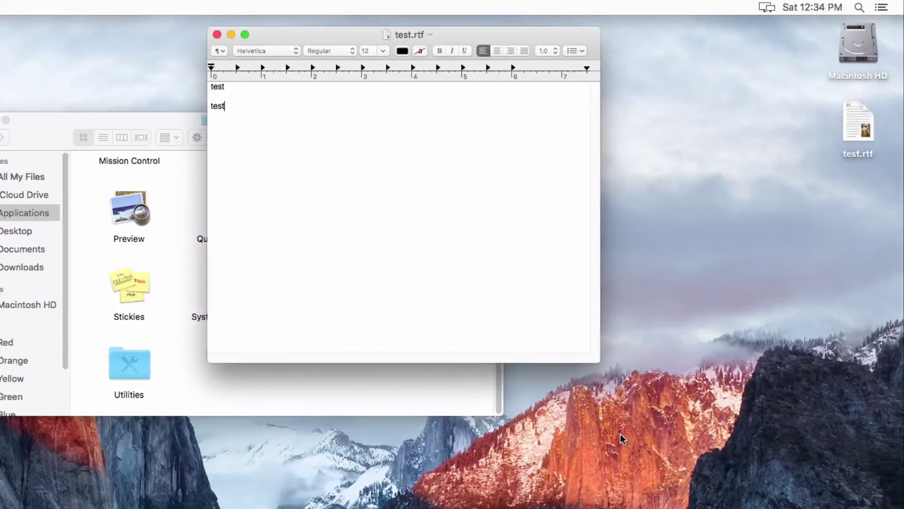
pyautogui.click(861, 156)
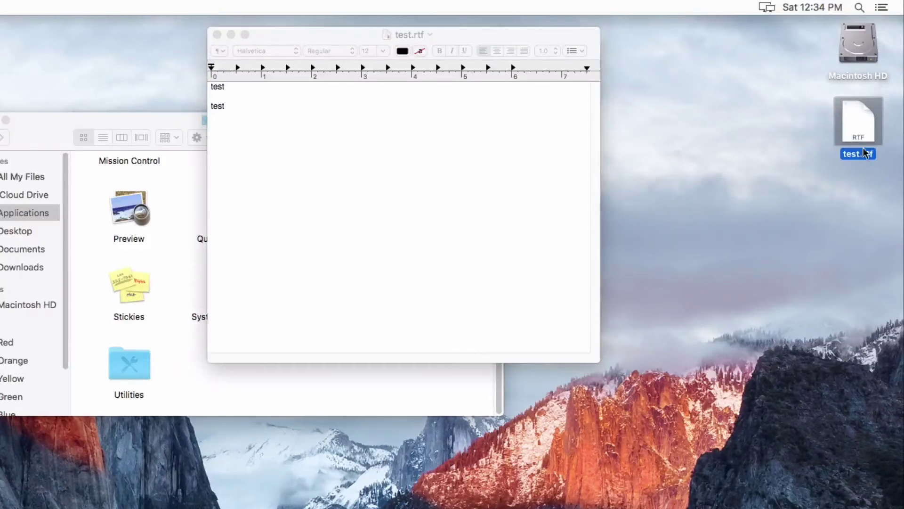
pyautogui.click(217, 35)
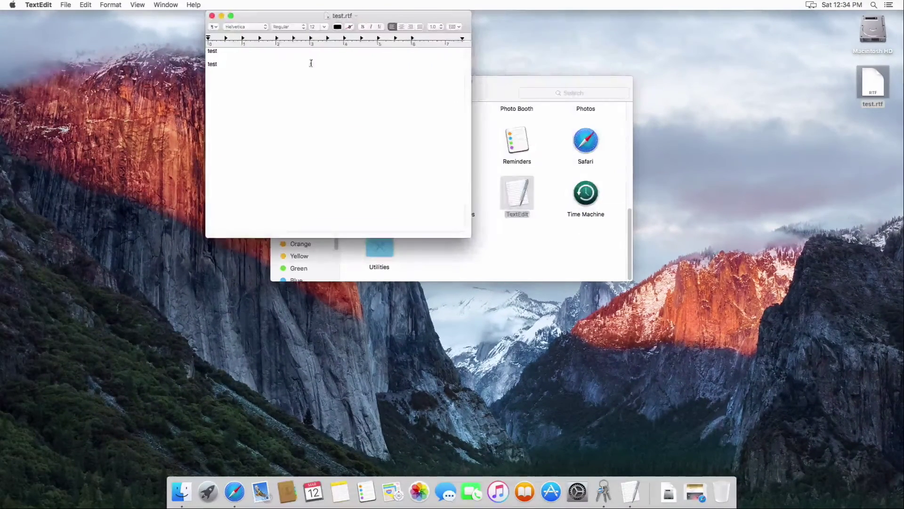
# Close test.rtf and run Services > OpenPGP: Encrypt File on test.rtf from the desktop.
pyautogui.click(212, 15)
pyautogui.click(492, 78)
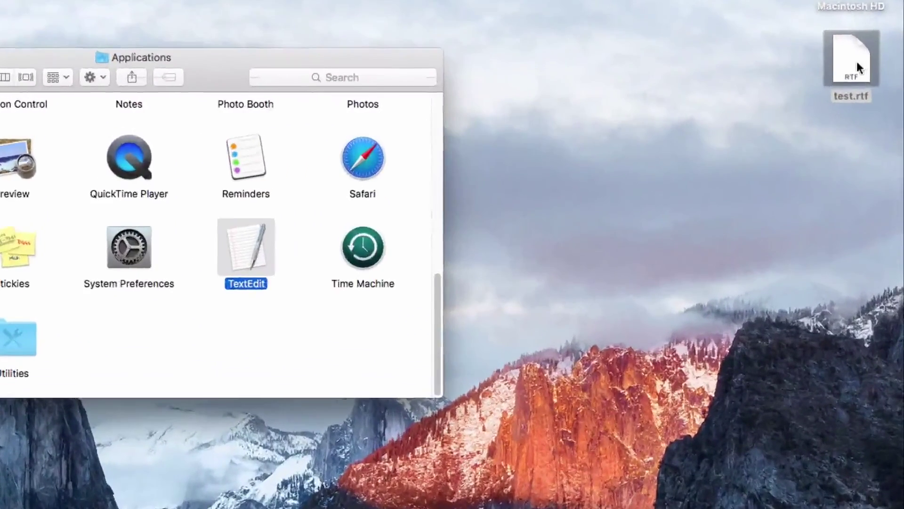
pyautogui.rightClick(866, 74)
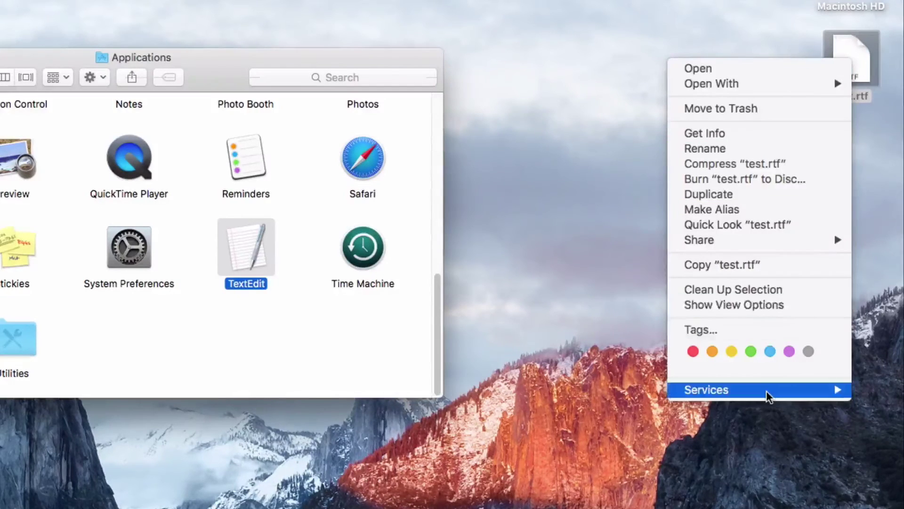
pyautogui.moveTo(766, 396)
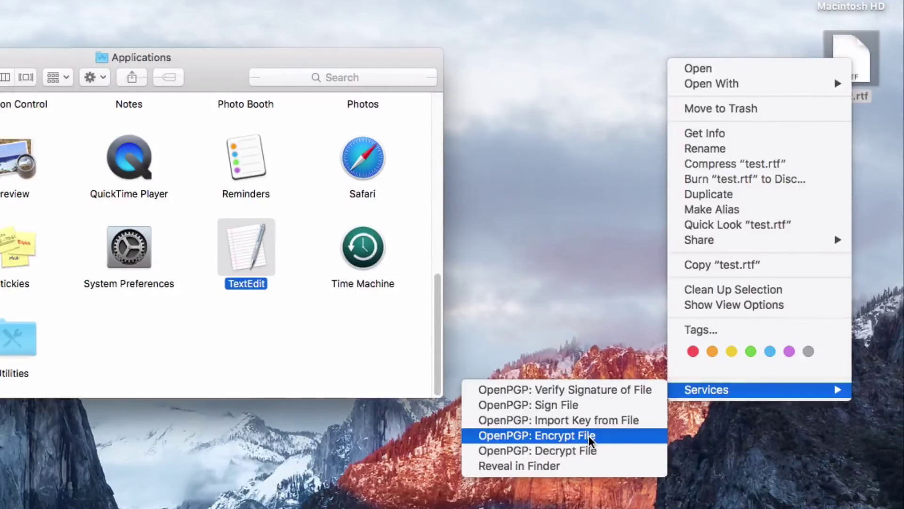
pyautogui.click(590, 437)
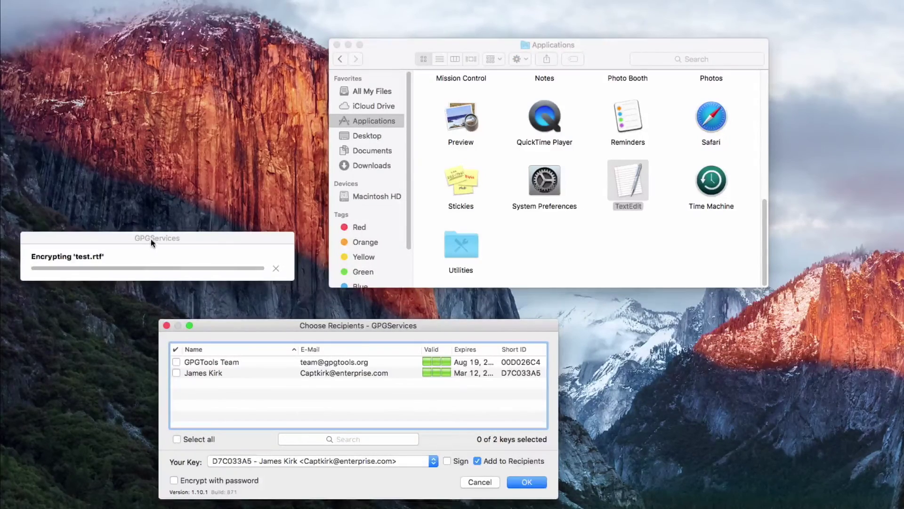
# Select the second key as recipient, enable Encrypt with password, and confirm.
pyautogui.moveTo(326, 328); pyautogui.dragTo(510, 33)
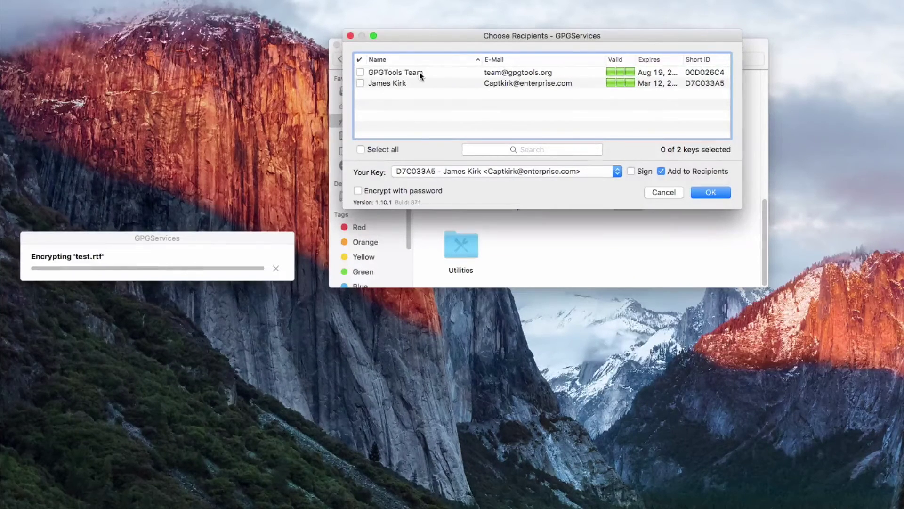
pyautogui.click(432, 84)
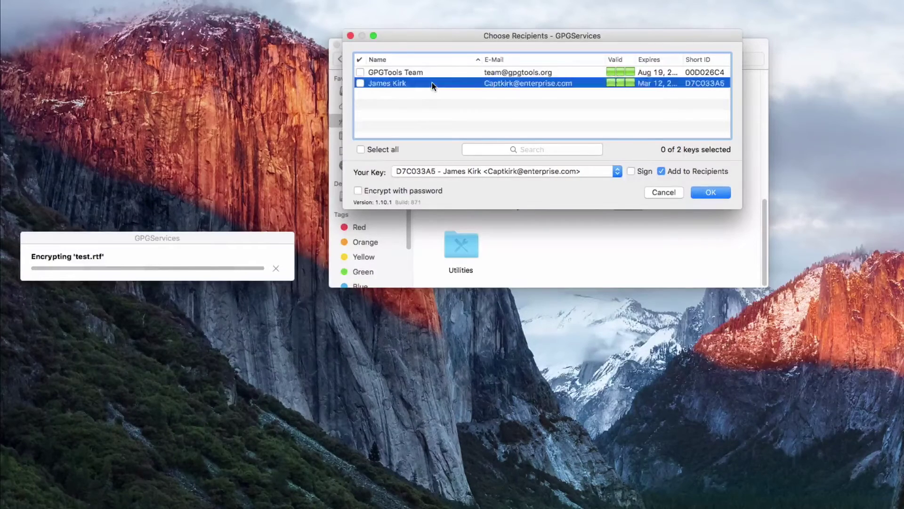
pyautogui.click(363, 84)
pyautogui.click(357, 191)
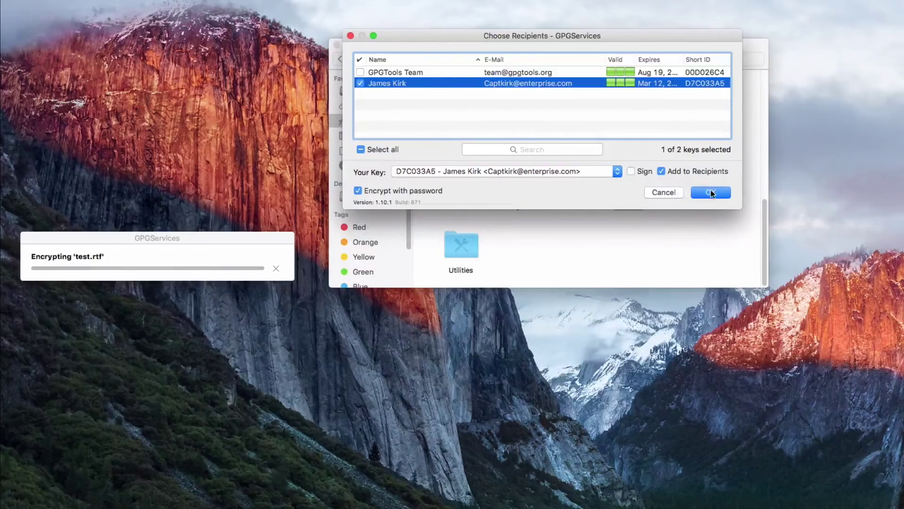
pyautogui.click(710, 192)
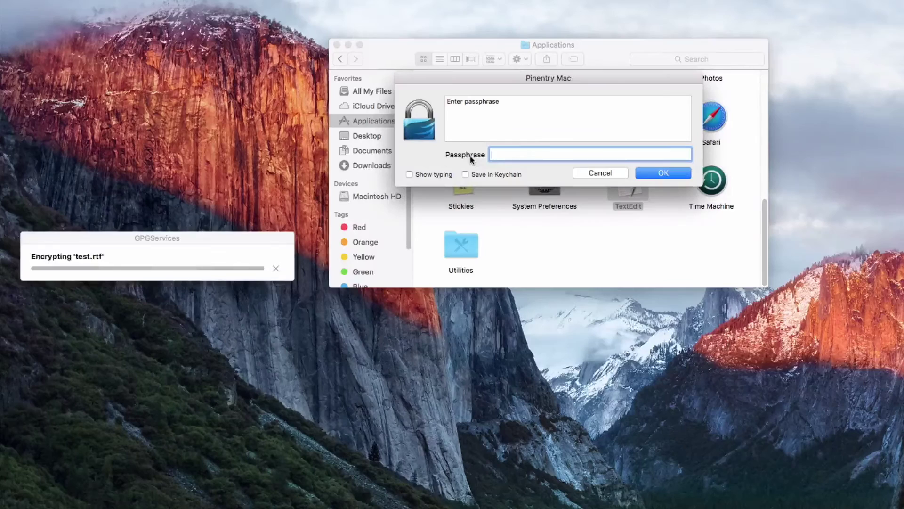
# Enter and re-enter the encryption passphrase in Pinentry.
pyautogui.write('password')
pyautogui.press('Return')
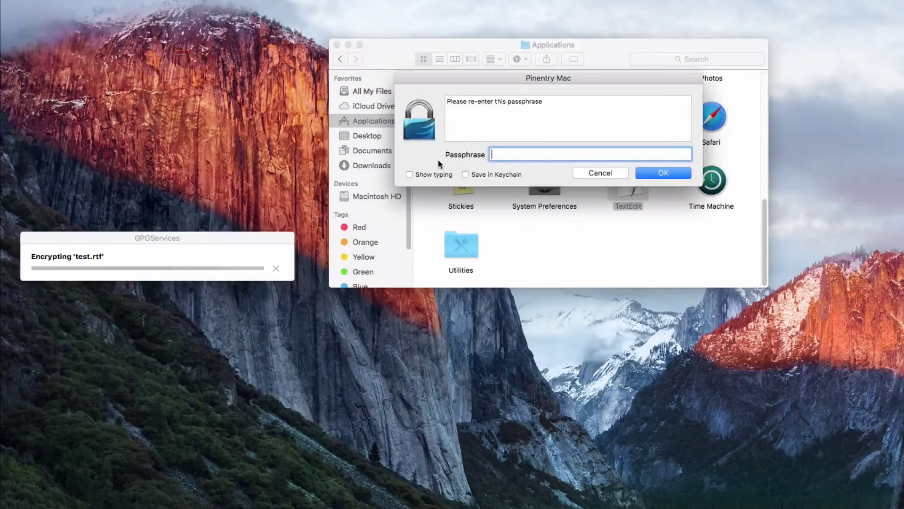
pyautogui.write('password')
pyautogui.press('Return')
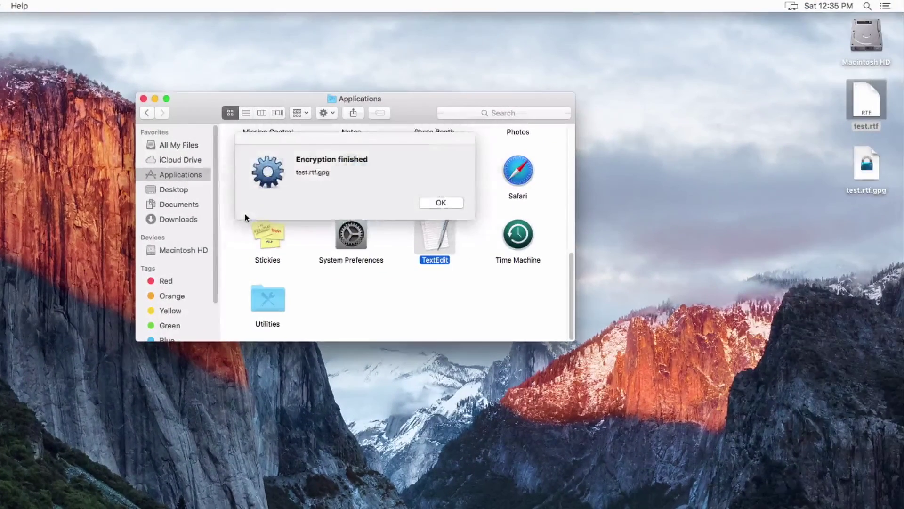
# Dismiss the encryption-finished message and check test.rtf's contents in TextEdit.
pyautogui.click(434, 205)
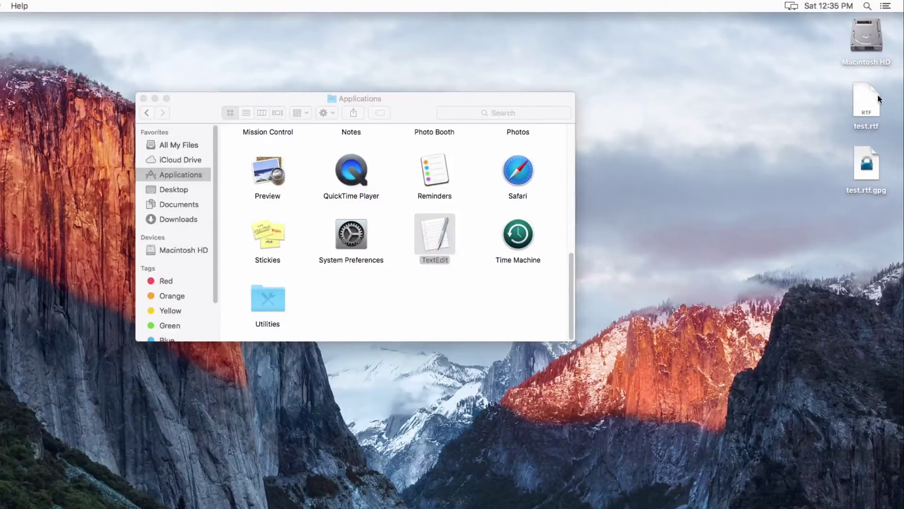
pyautogui.doubleClick(853, 104)
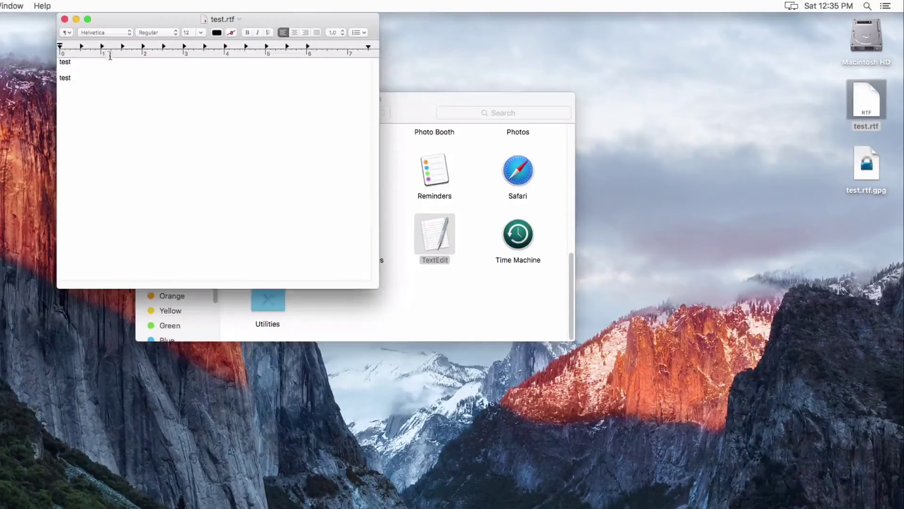
pyautogui.click(65, 20)
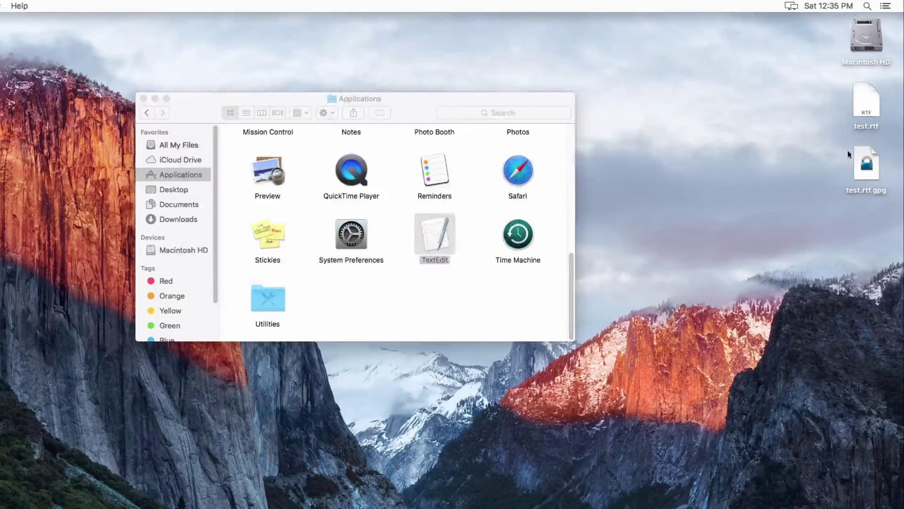
# Double-click test.rtf.gpg to decrypt it, cancelling the passphrase prompt and dismissing the result.
pyautogui.click(874, 165)
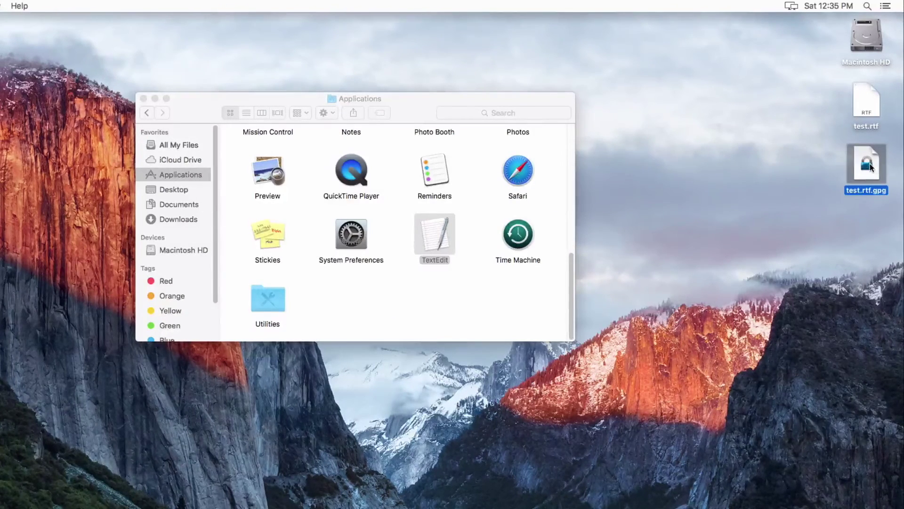
pyautogui.rightClick(871, 167)
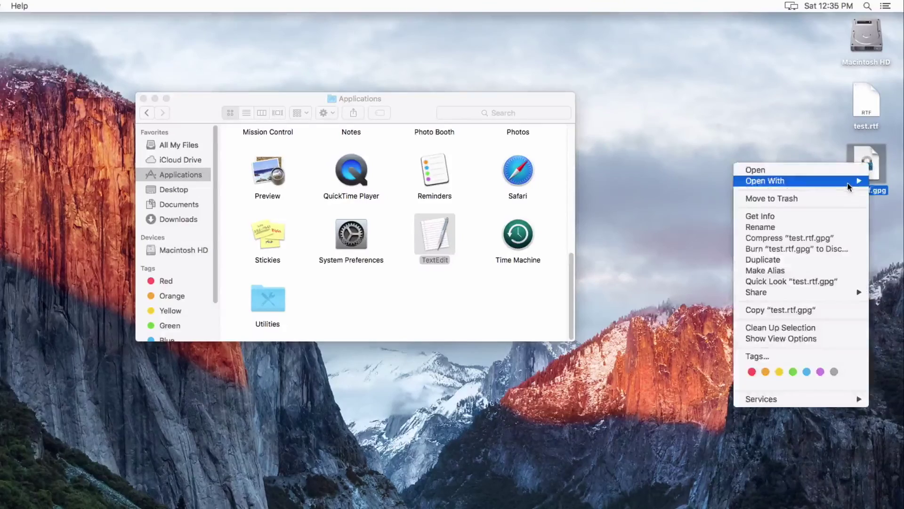
pyautogui.moveTo(841, 183)
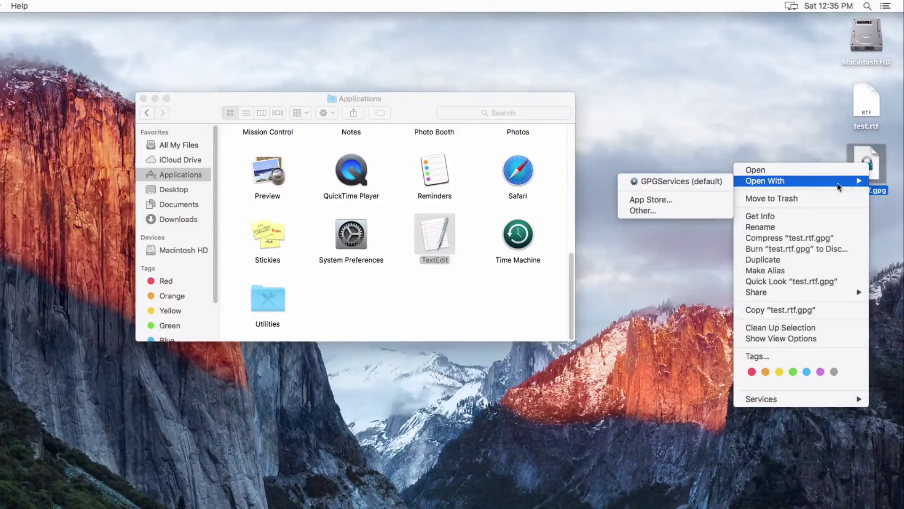
pyautogui.click(749, 126)
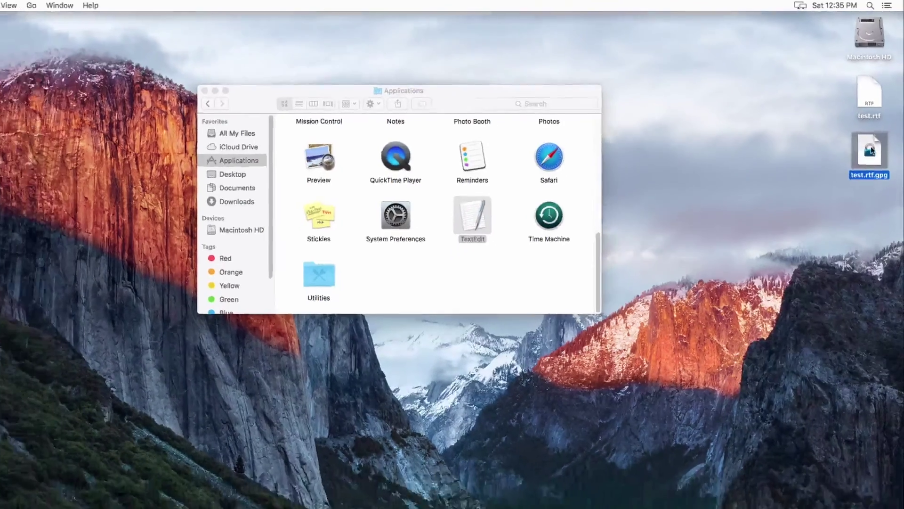
pyautogui.doubleClick(871, 150)
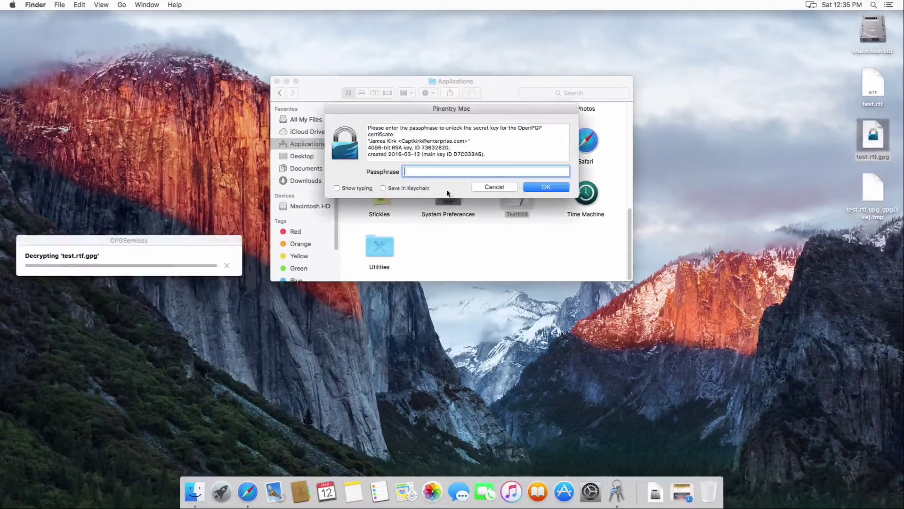
pyautogui.click(495, 187)
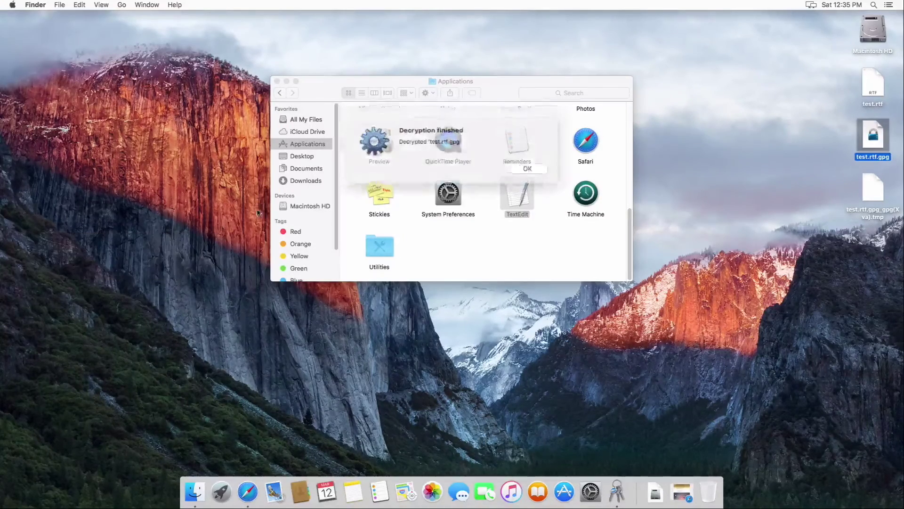
pyautogui.click(531, 170)
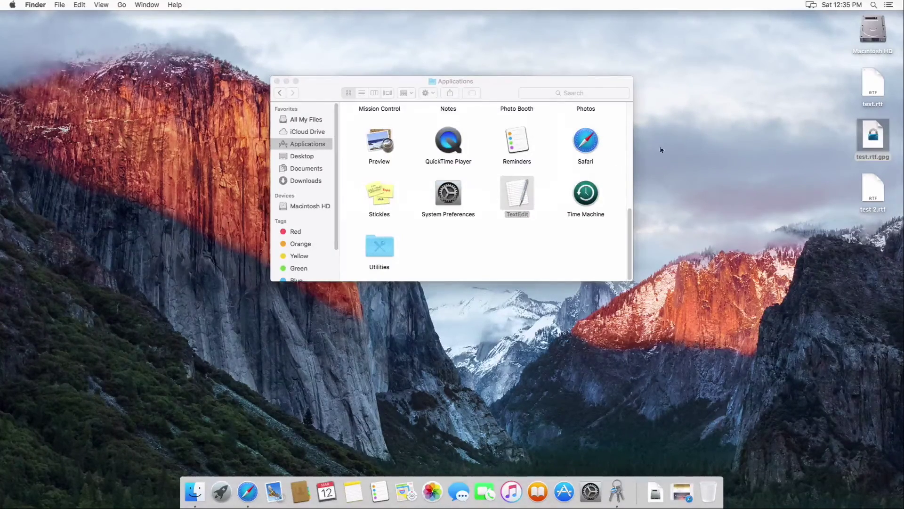
pyautogui.click(781, 125)
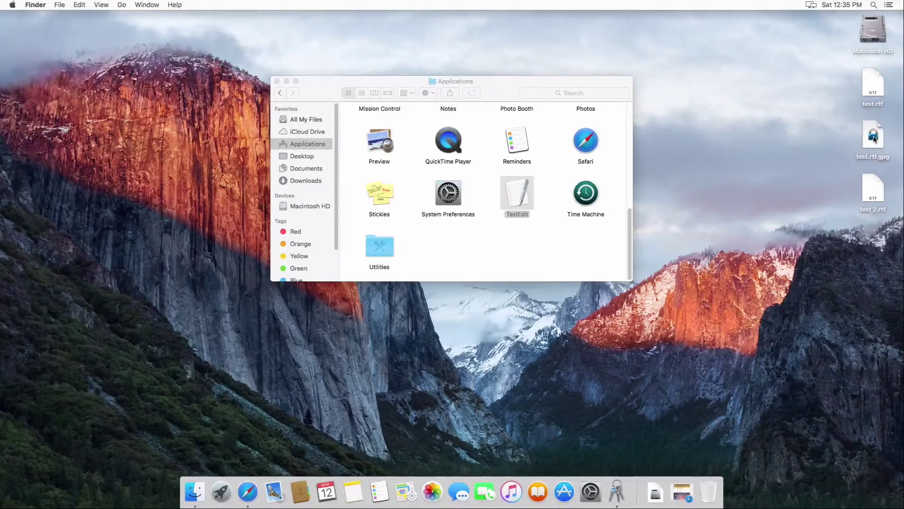
# Choose Open With > Other… for test.rtf.gpg and select TextEdit.
pyautogui.rightClick(874, 138)
pyautogui.moveTo(862, 150)
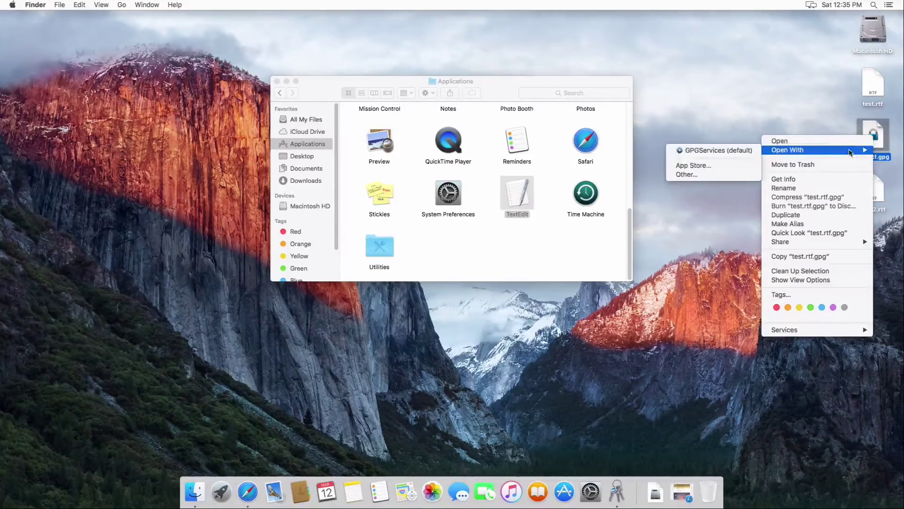
pyautogui.click(699, 175)
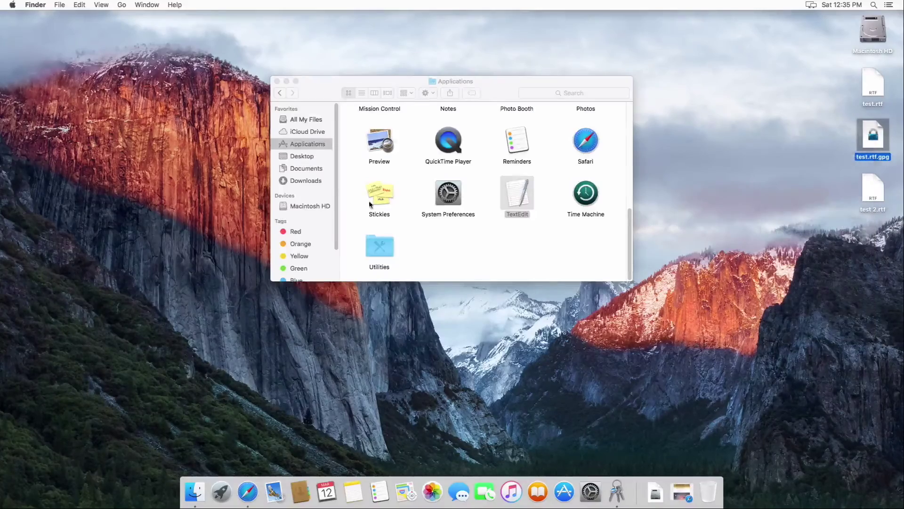
pyautogui.scroll(-5, 372, 202)
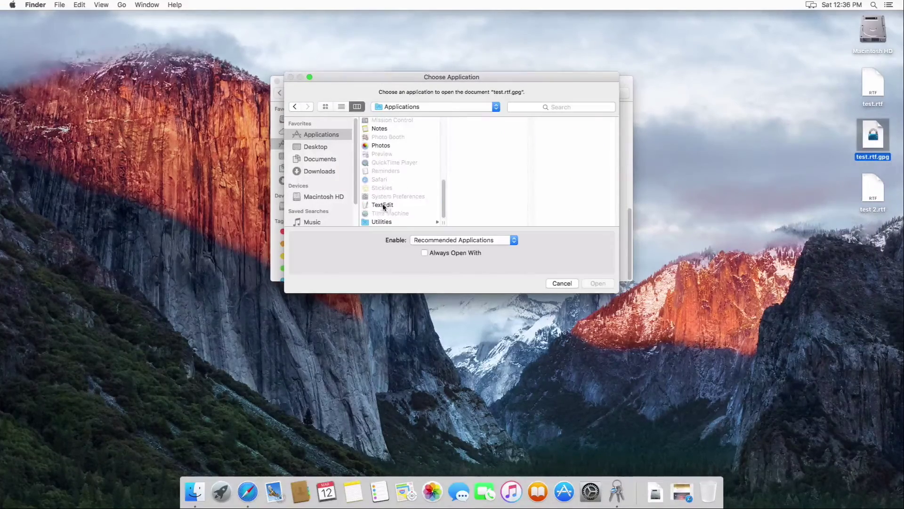
pyautogui.click(383, 205)
# Open test.rtf.gpg and test.rtf side by side in TextEdit to compare garbled and plain text.
pyautogui.click(594, 284)
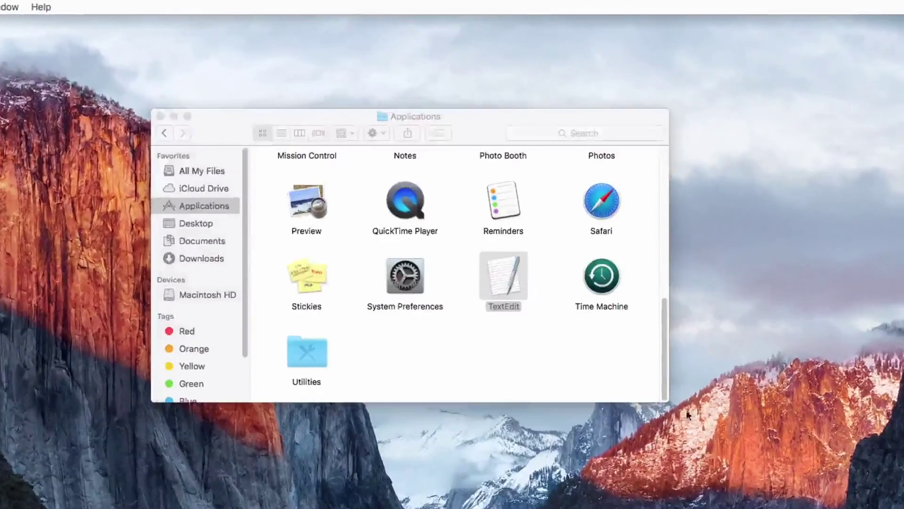
pyautogui.moveTo(316, 23); pyautogui.dragTo(654, 43)
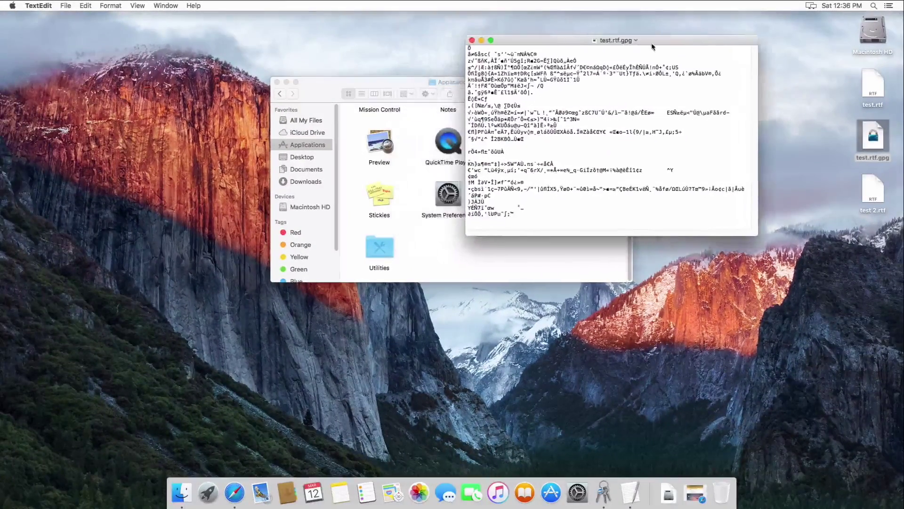
pyautogui.click(869, 83)
pyautogui.doubleClick(869, 83)
pyautogui.moveTo(461, 32)
pyautogui.mouseDown()
pyautogui.moveTo(437, 49)
pyautogui.moveTo(447, 40)
pyautogui.mouseUp()
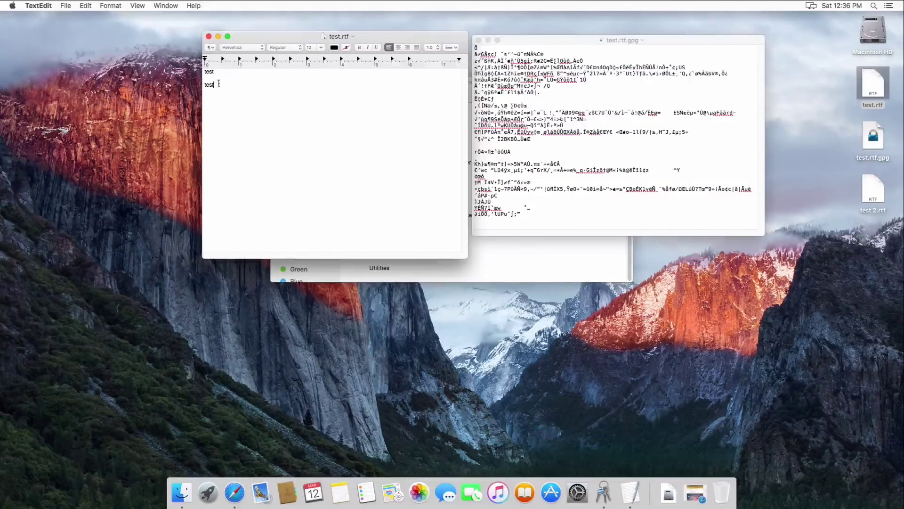
pyautogui.click(576, 45)
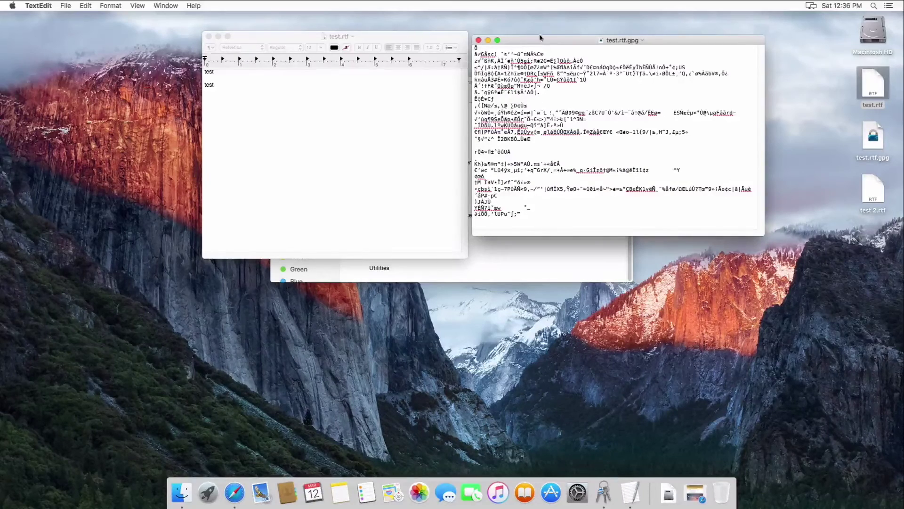
pyautogui.click(873, 136)
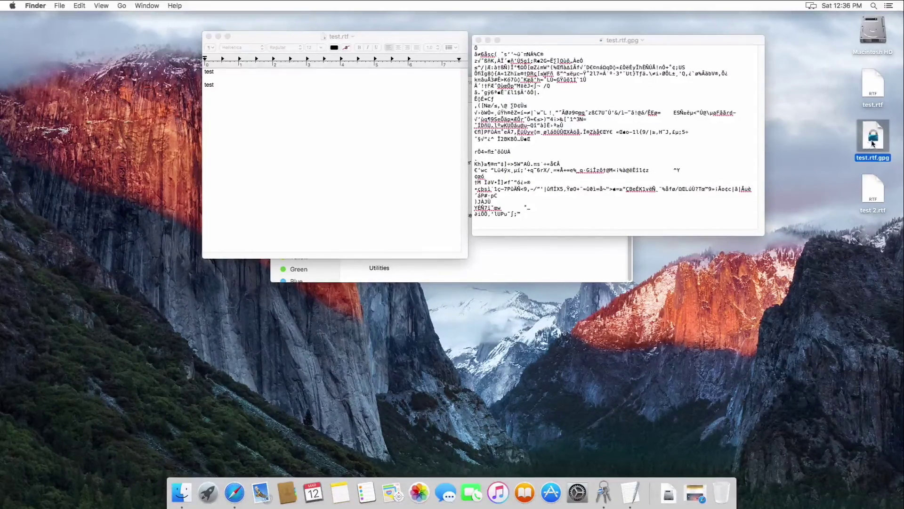
# Close test.rtf, move test.rtf and test 2.rtf to the Trash, and close the .gpg window.
pyautogui.click(306, 38)
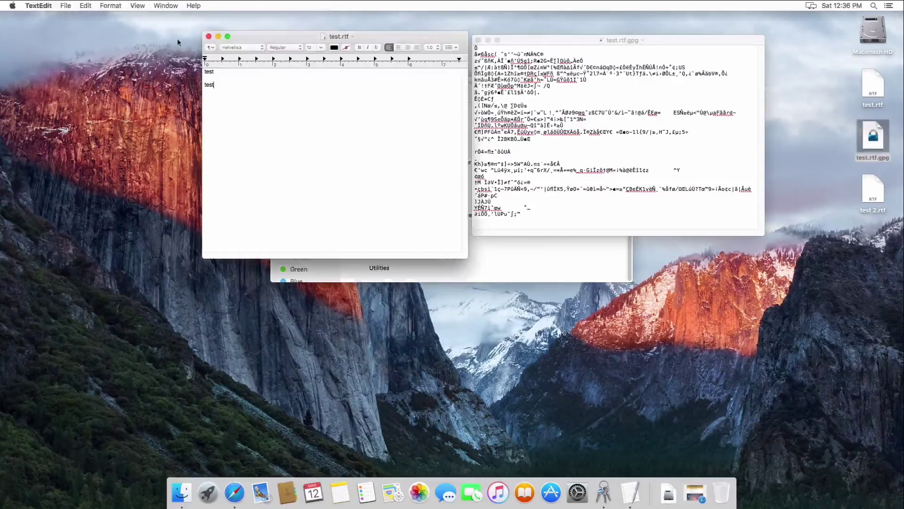
pyautogui.click(208, 37)
pyautogui.rightClick(874, 86)
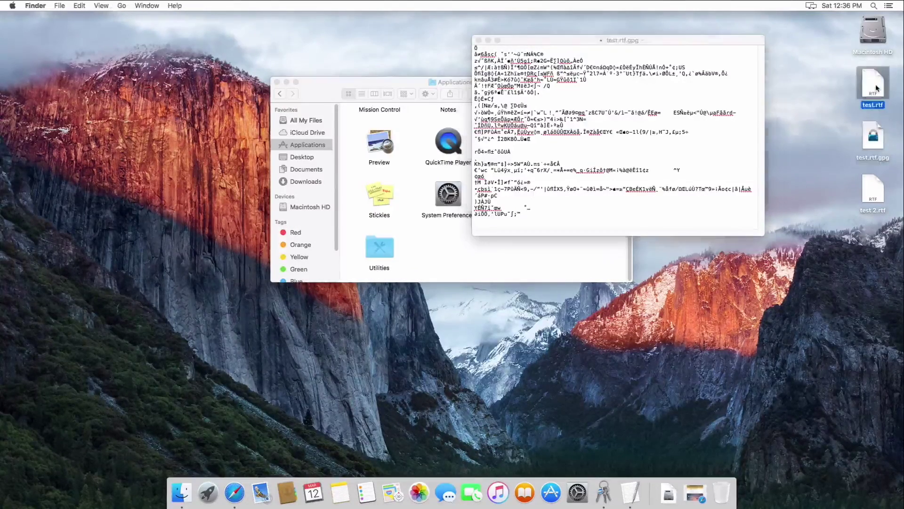
pyautogui.click(821, 114)
pyautogui.click(878, 202)
pyautogui.rightClick(878, 201)
pyautogui.click(828, 226)
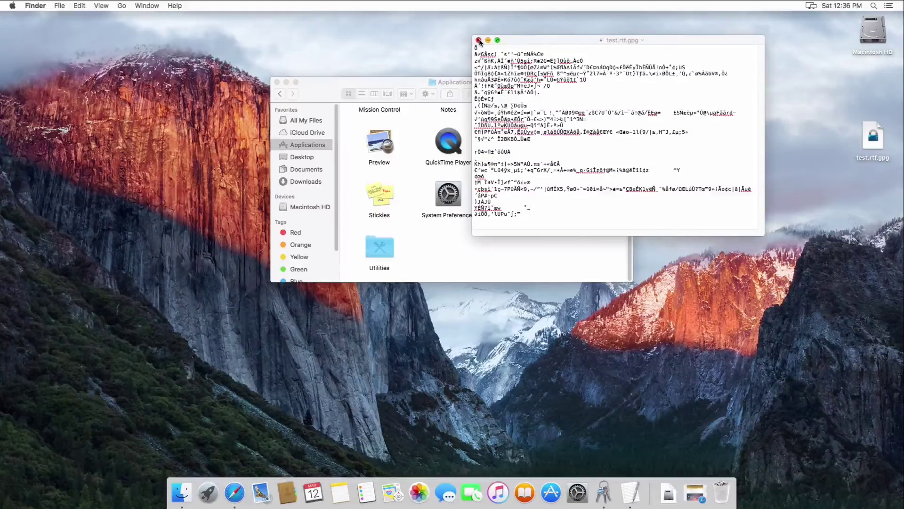
pyautogui.click(479, 41)
# Decrypt test.rtf.gpg with the key passphrase and open the restored test.rtf showing two 'test' lines.
pyautogui.doubleClick(875, 136)
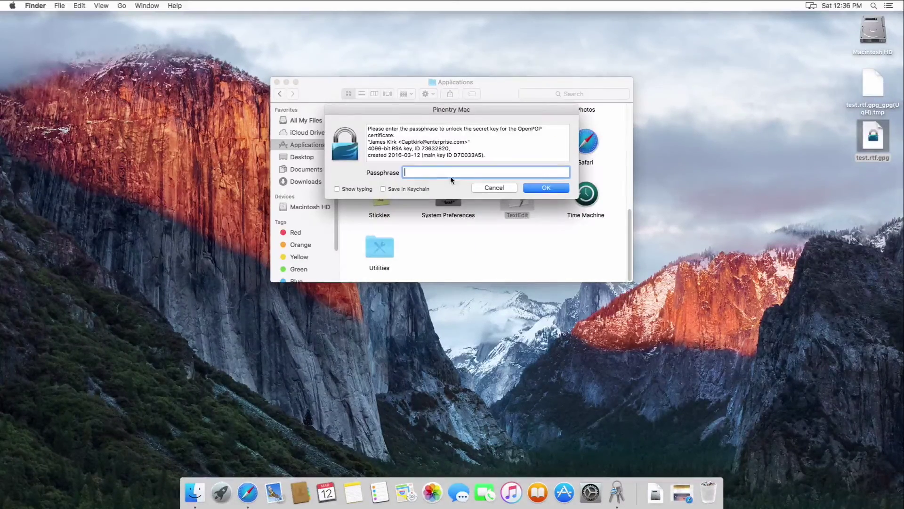
pyautogui.write('•••••••')
pyautogui.press('Return')
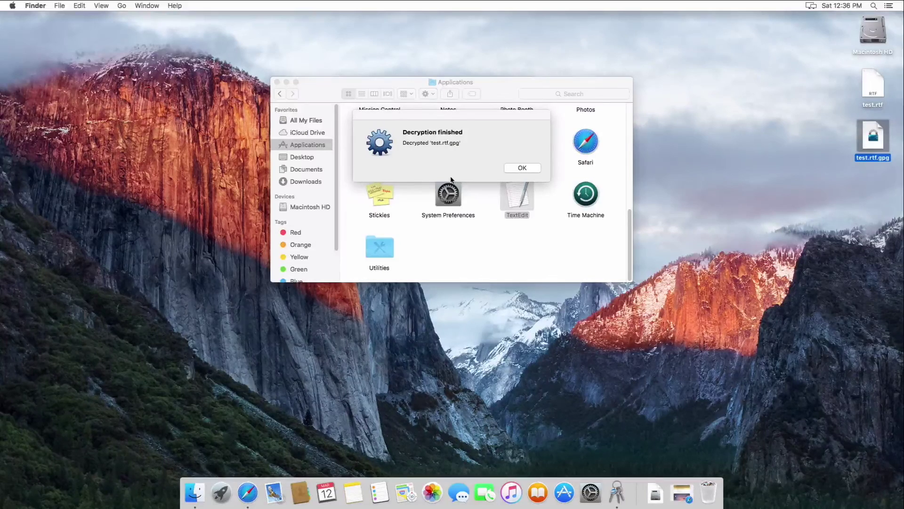
pyautogui.click(526, 170)
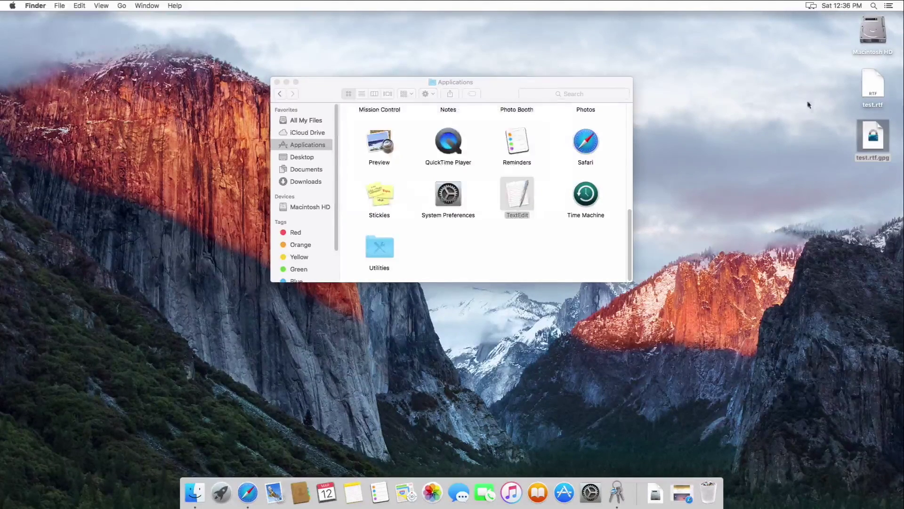
pyautogui.doubleClick(877, 89)
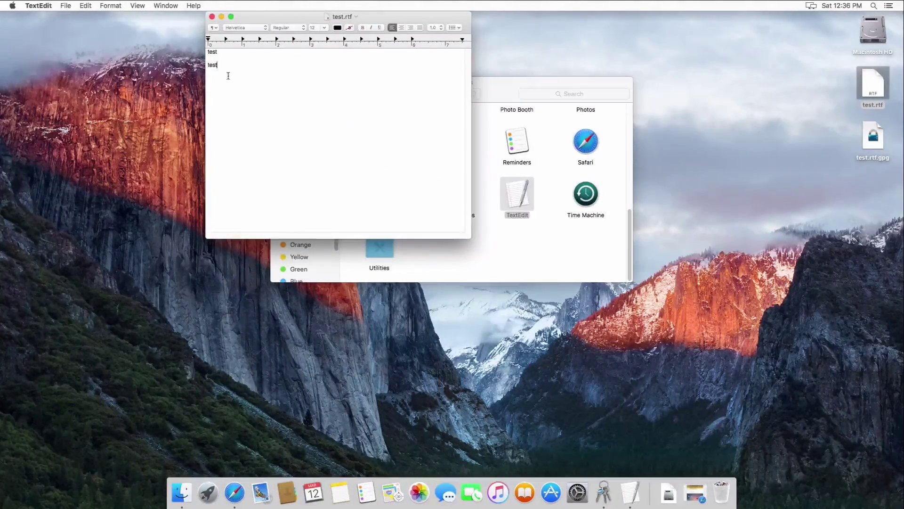
pyautogui.moveTo(275, 20); pyautogui.dragTo(574, 45)
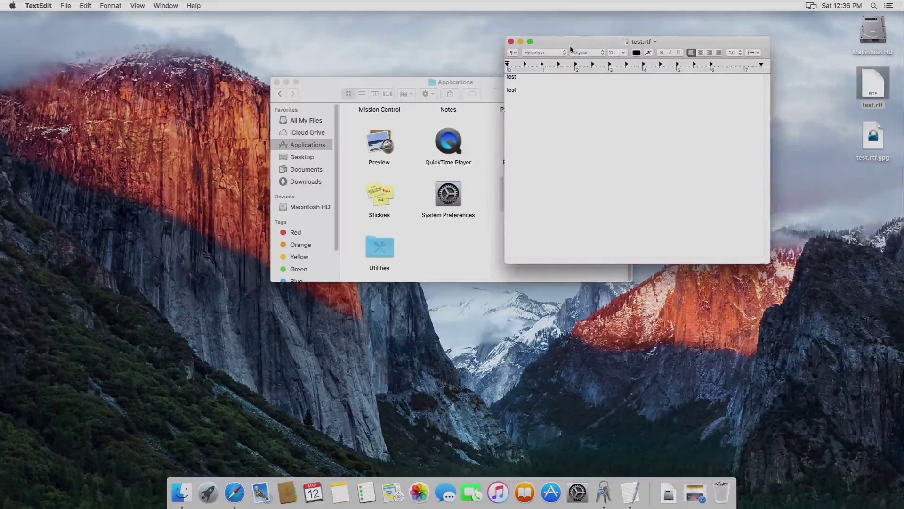